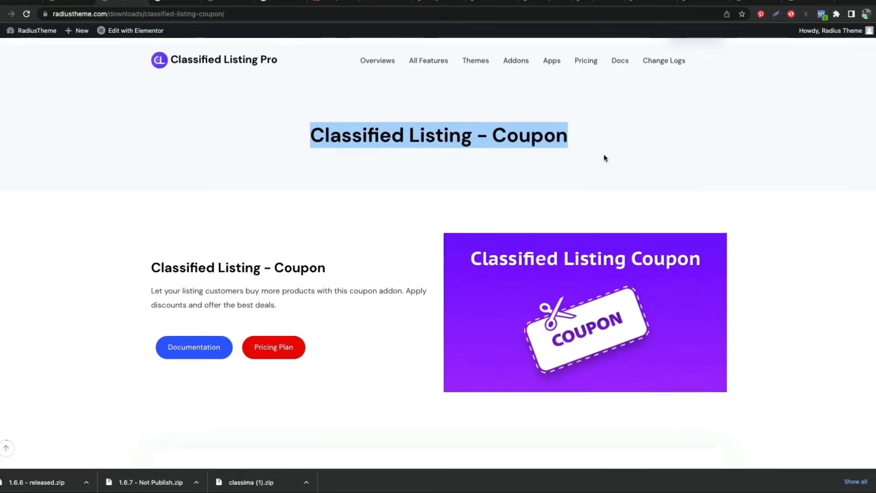
- Examine the Classified Listing Coupon addon page, from its version details and feature list to the yearly pricing plans
scroll(489, 190, down, 3)
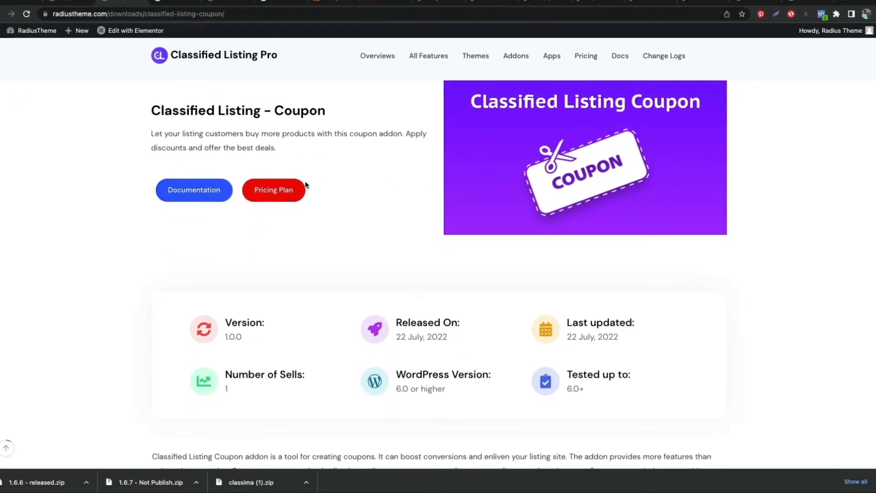
scroll(347, 193, down, 8)
scroll(346, 193, down, 10)
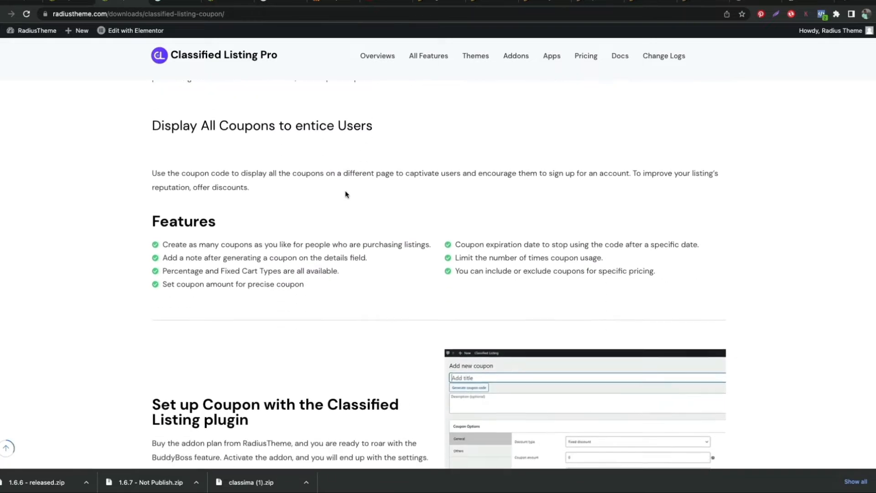
scroll(346, 194, down, 10)
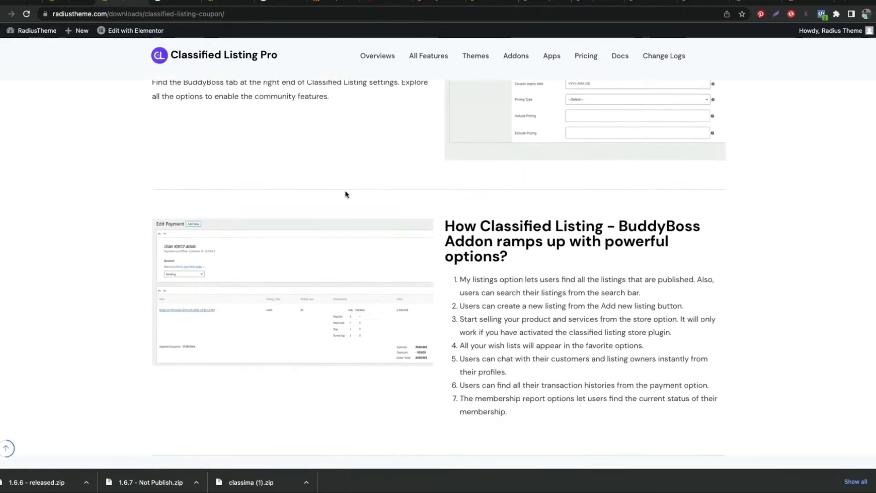
scroll(345, 194, down, 2)
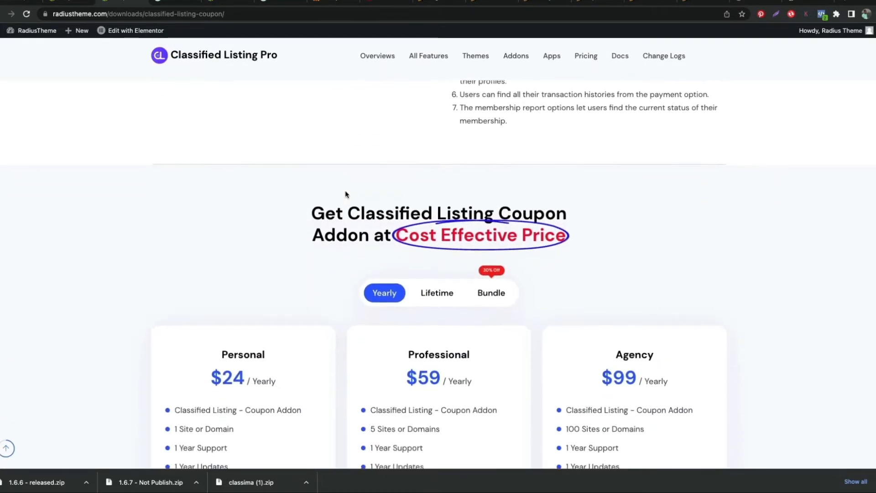
scroll(461, 212, down, 1)
scroll(465, 215, down, 1)
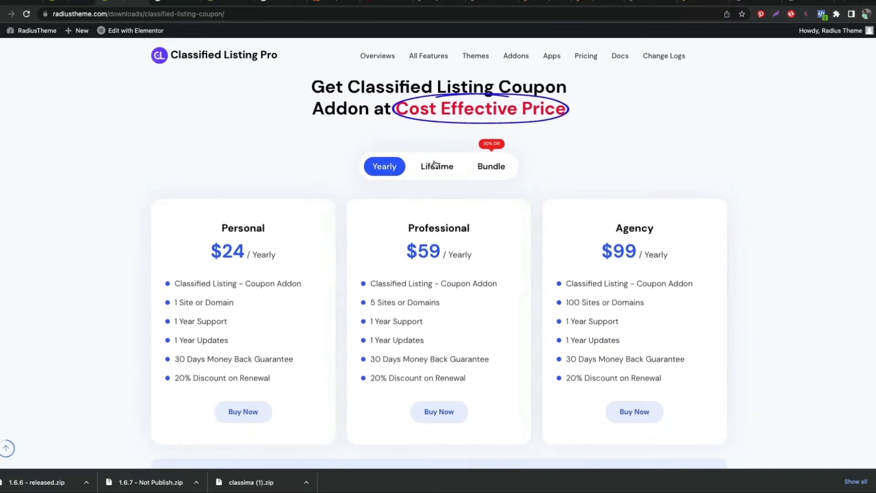
- Compare the Lifetime and Bundle pricing plans of the coupon addon and read the money back guarantee
click(427, 166)
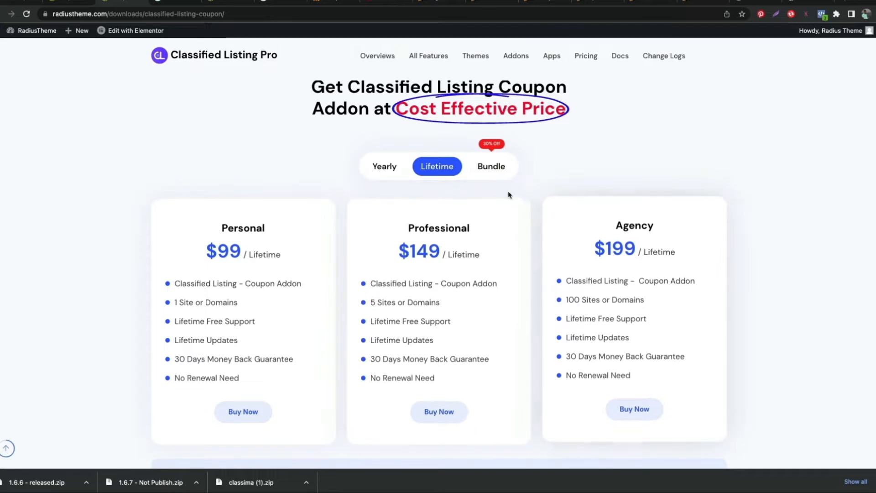
click(491, 167)
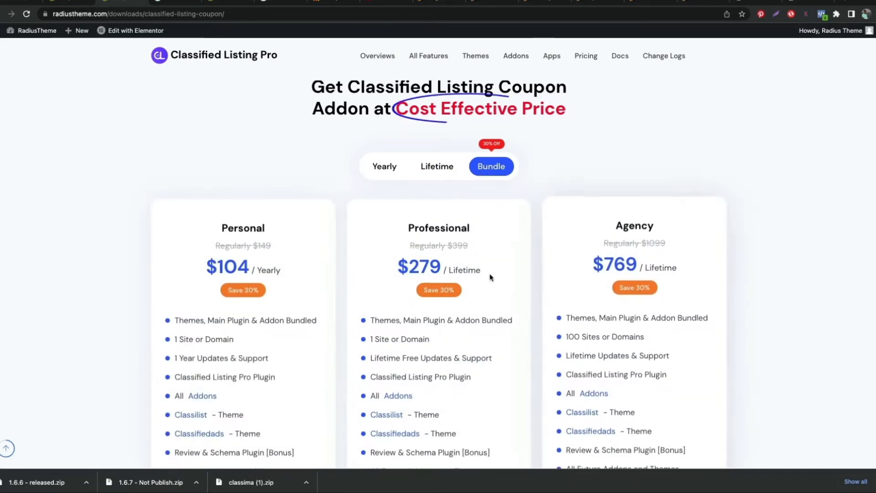
scroll(570, 274, down, 5)
scroll(630, 274, down, 6)
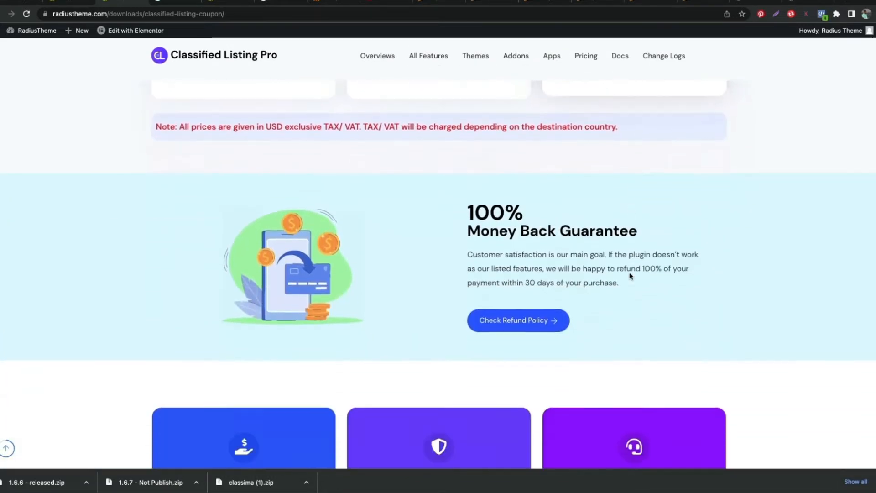
scroll(502, 201, up, 2)
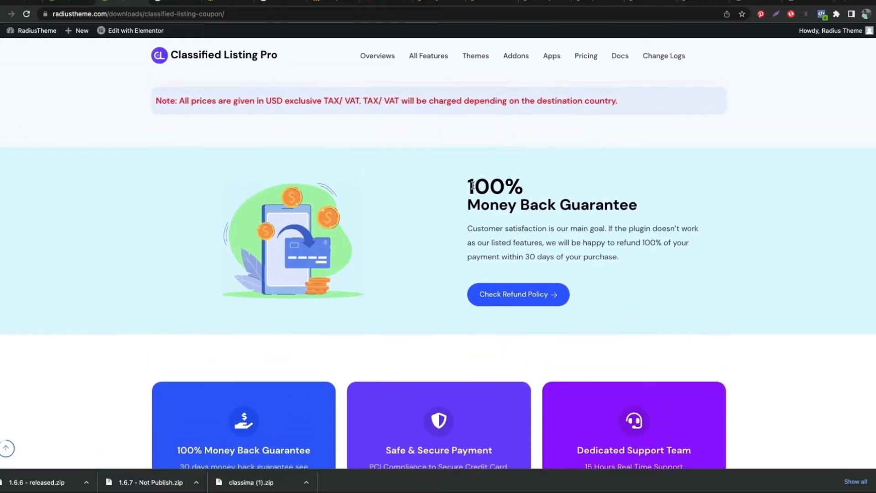
drag(470, 185, 675, 208)
click(675, 208)
scroll(669, 234, down, 1)
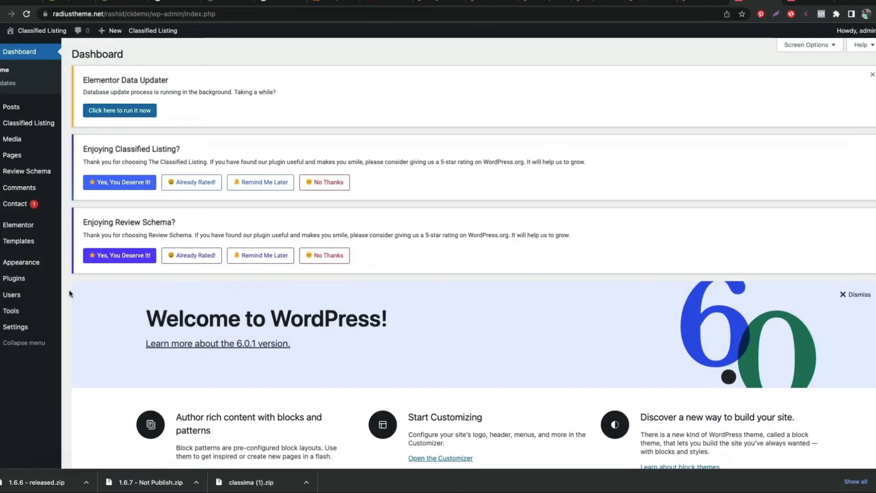
- Install the plugin in the WordPress admin from the downloaded file rtcl-coupon.1.0.0.zip and activate it
mouse_move(20, 278)
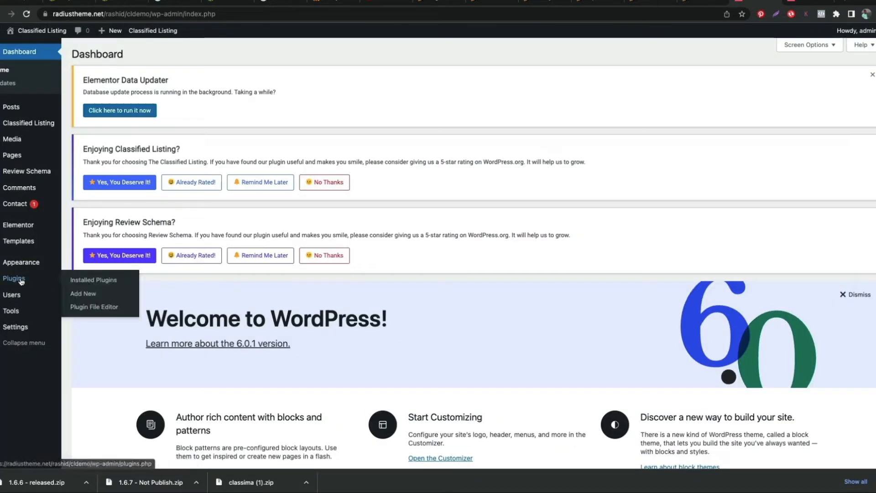
click(88, 295)
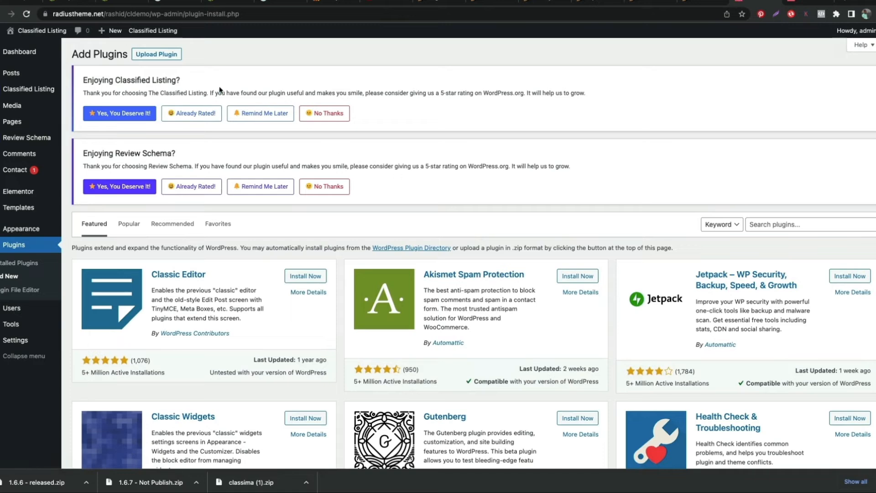
click(156, 54)
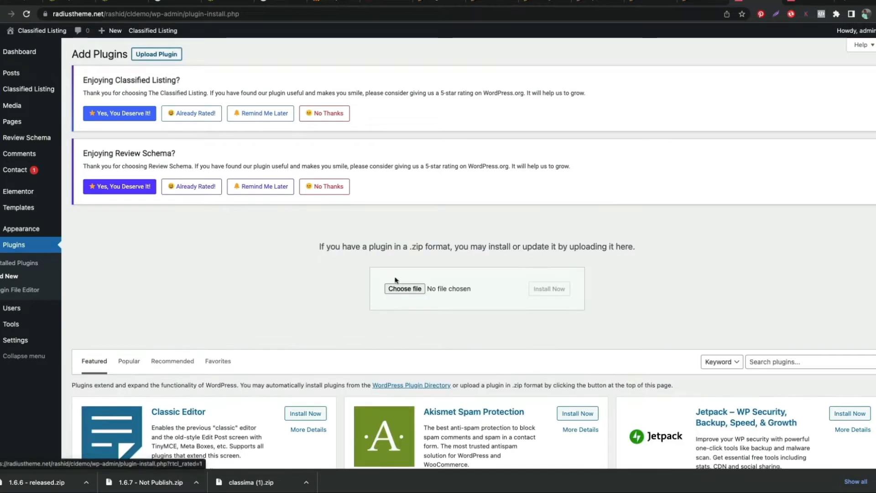
click(397, 291)
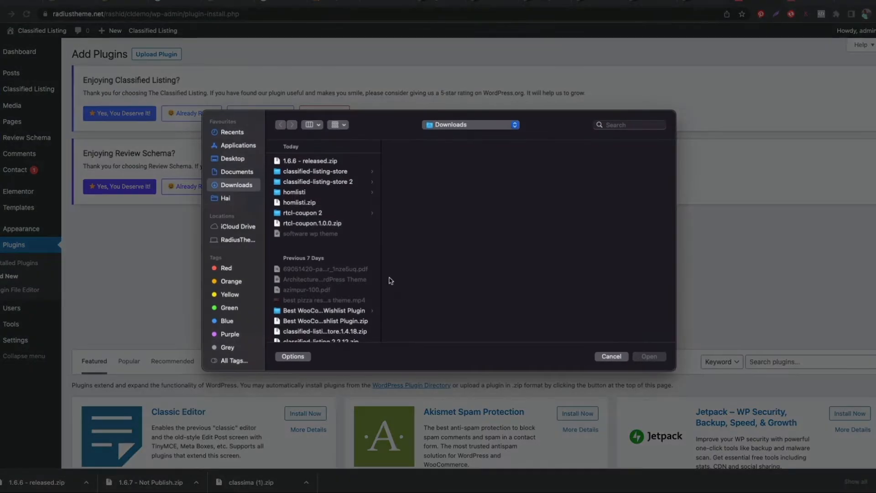
click(301, 224)
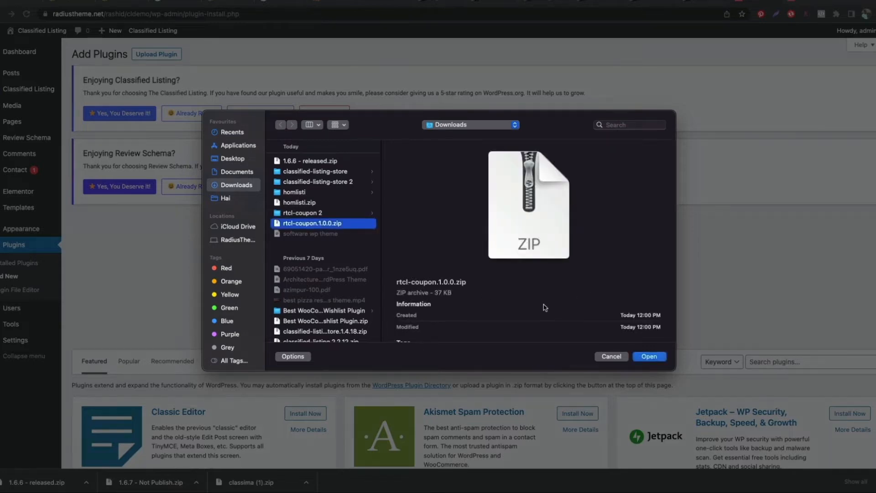
click(639, 357)
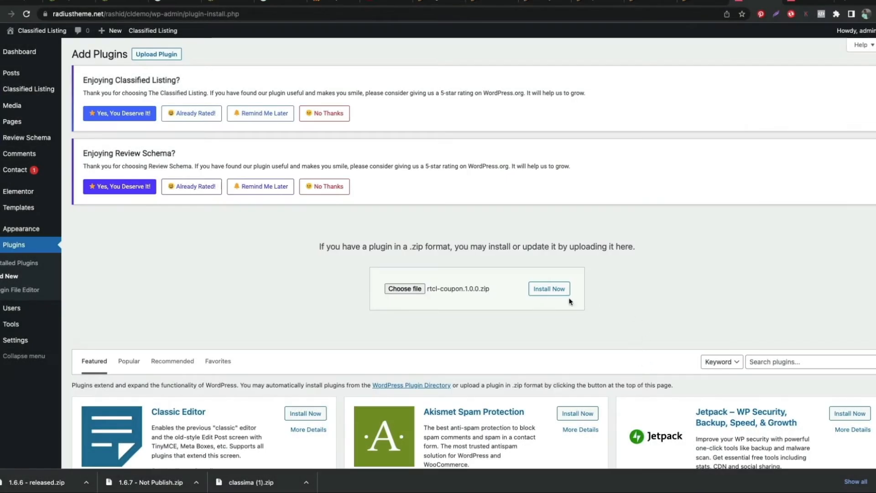
click(536, 291)
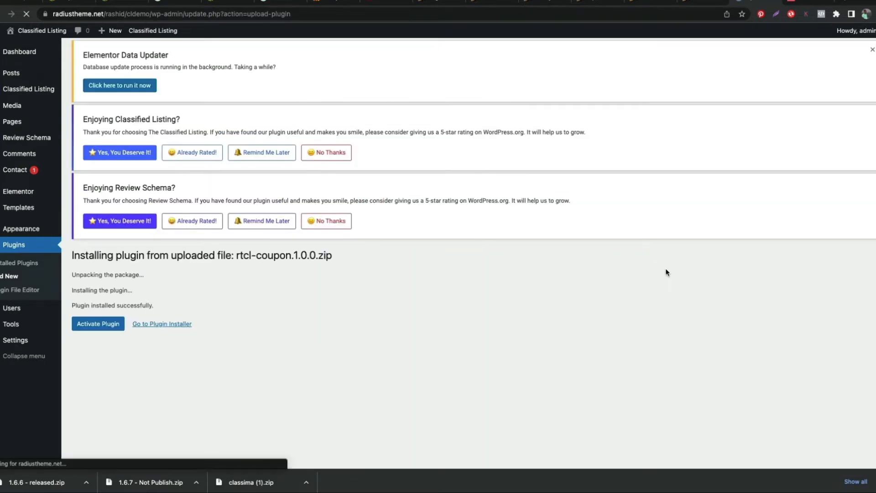
click(89, 324)
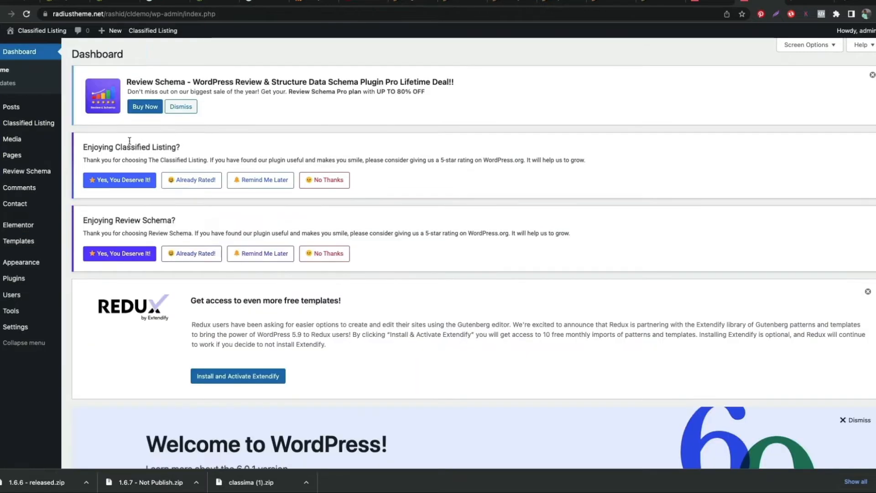
- Add a new coupon in Classified Listing and give it an automatically generated coupon code as title
mouse_move(16, 122)
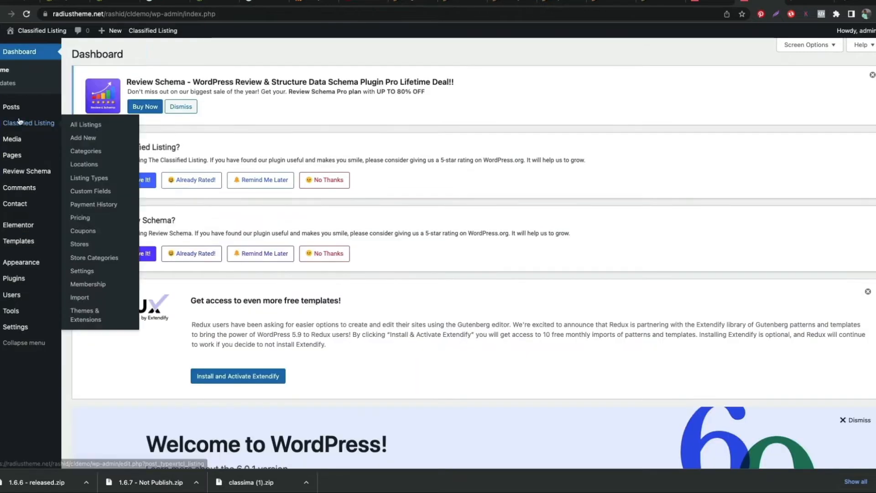
click(81, 233)
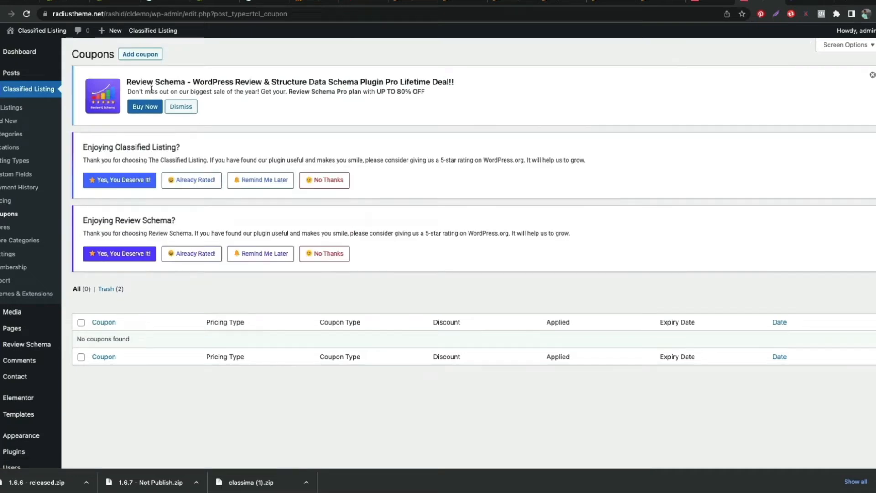
click(139, 55)
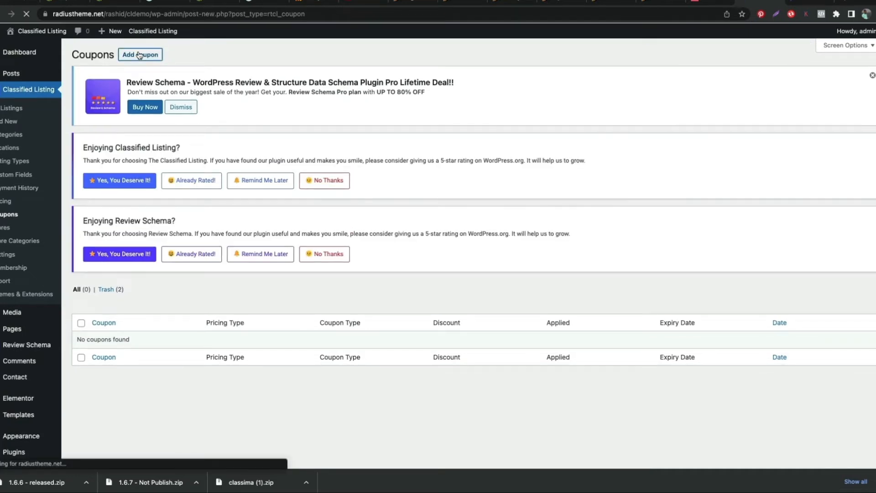
scroll(152, 128, down, 5)
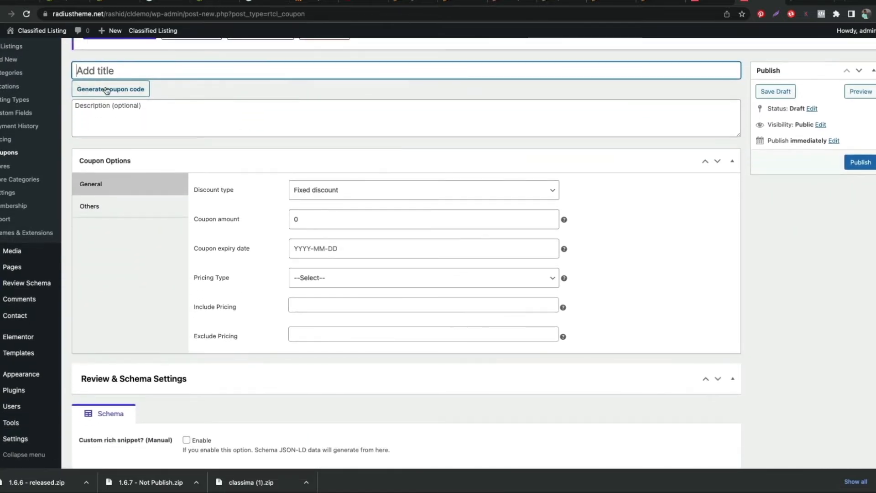
click(107, 89)
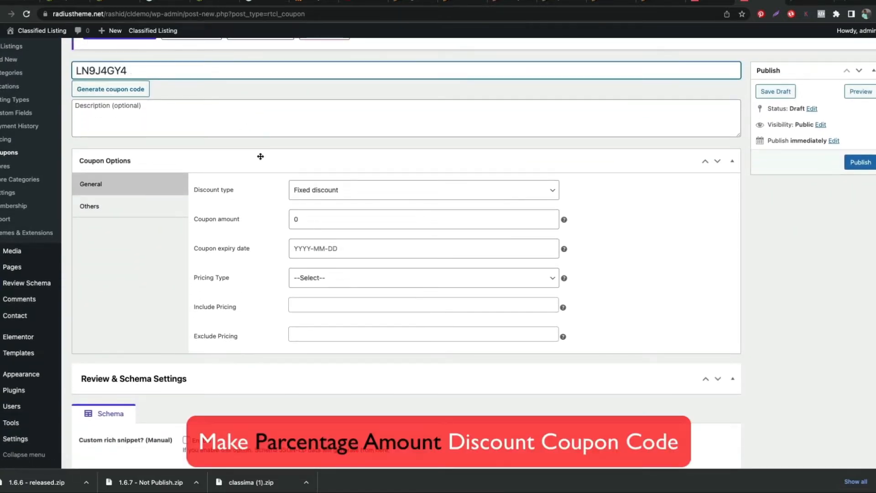
- Set the coupon's discount type to Percentage discount and its coupon amount to 50
scroll(252, 162, down, 3)
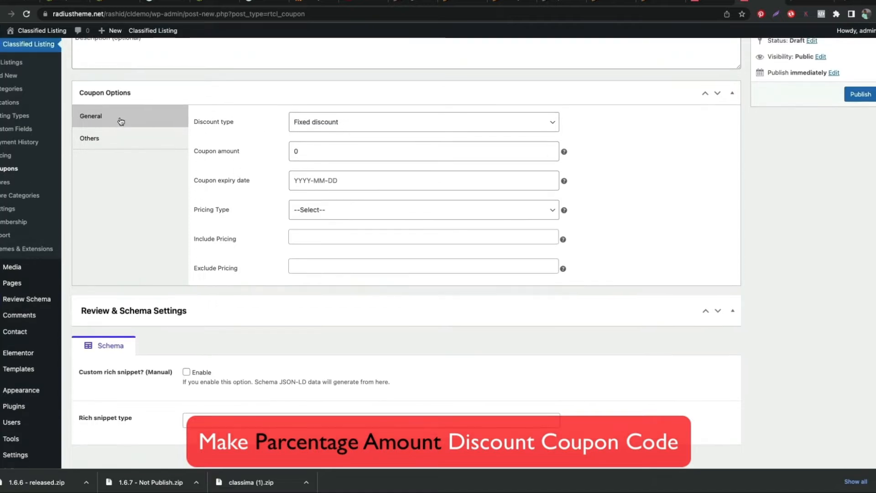
click(329, 127)
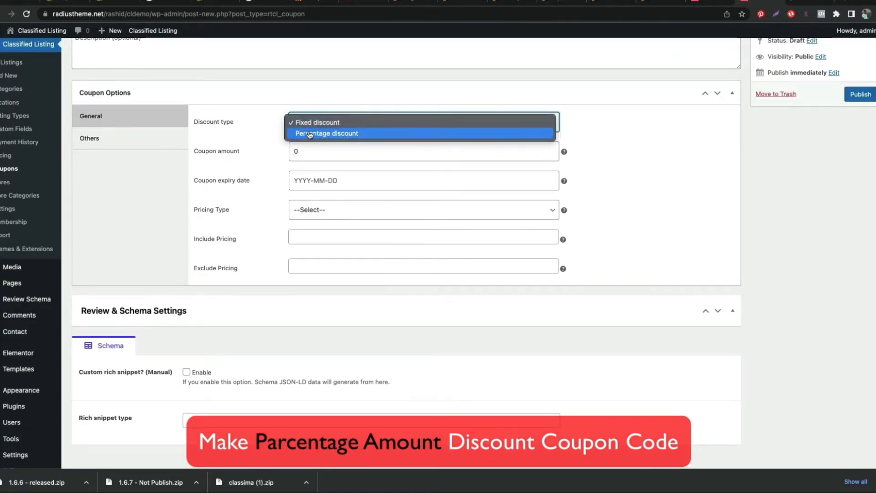
click(309, 133)
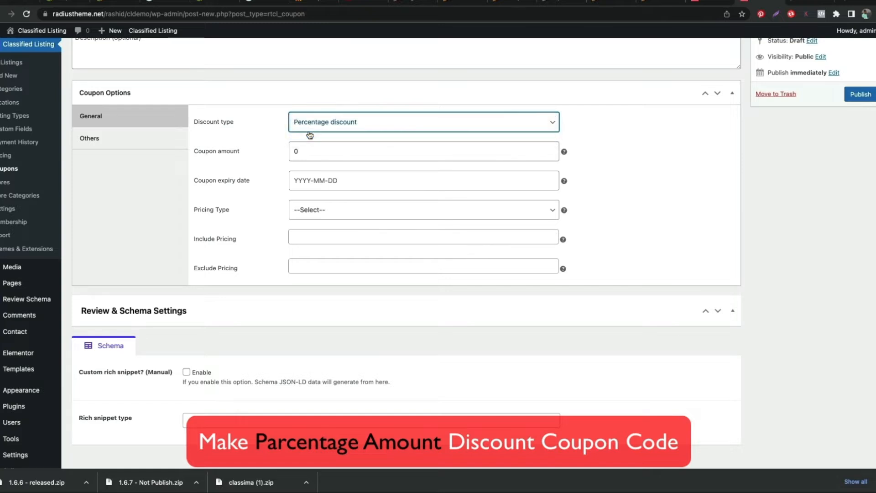
double_click(314, 154)
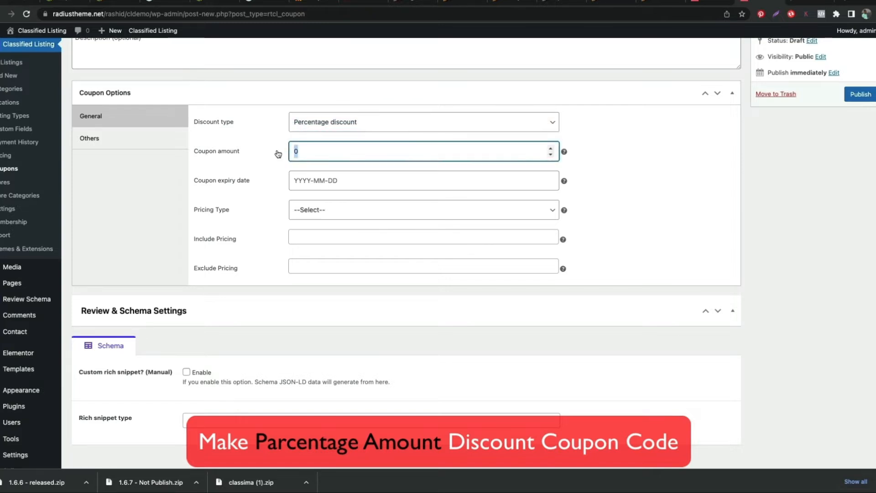
text(50)
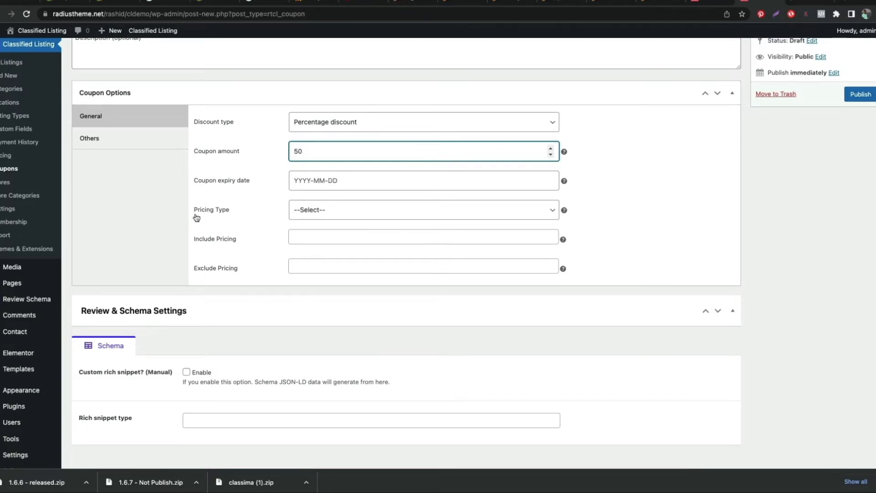
- Set the coupon's pricing type to Membership and check which plans can be included or excluded, without choosing any
click(304, 211)
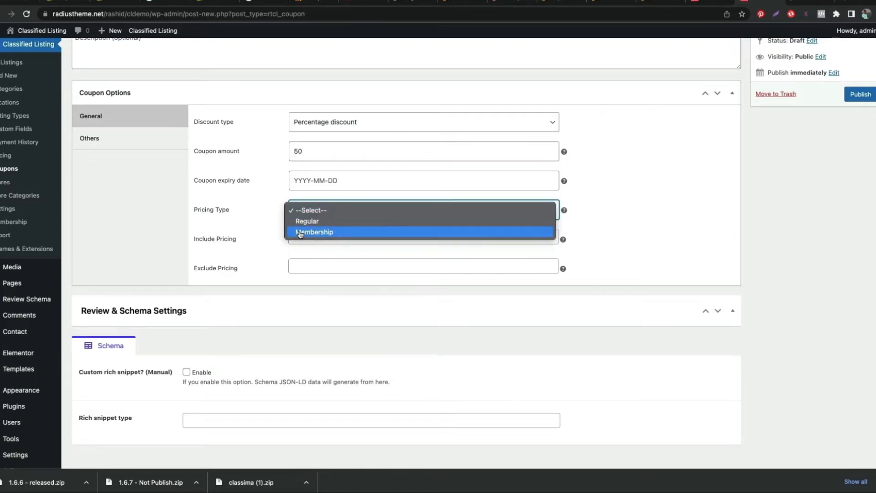
click(300, 233)
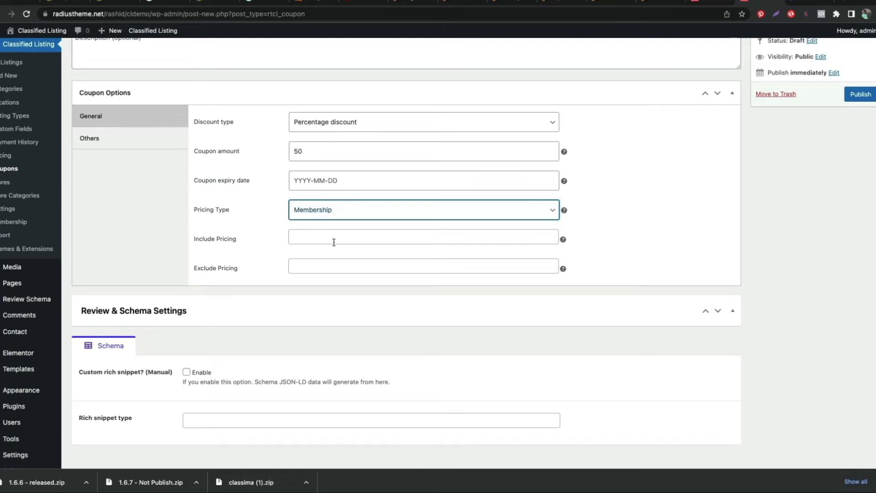
scroll(227, 245, down, 1)
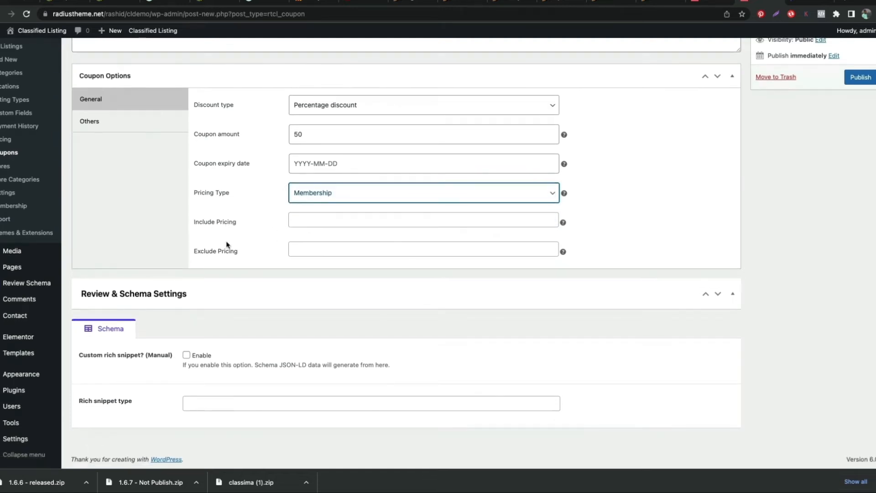
click(301, 219)
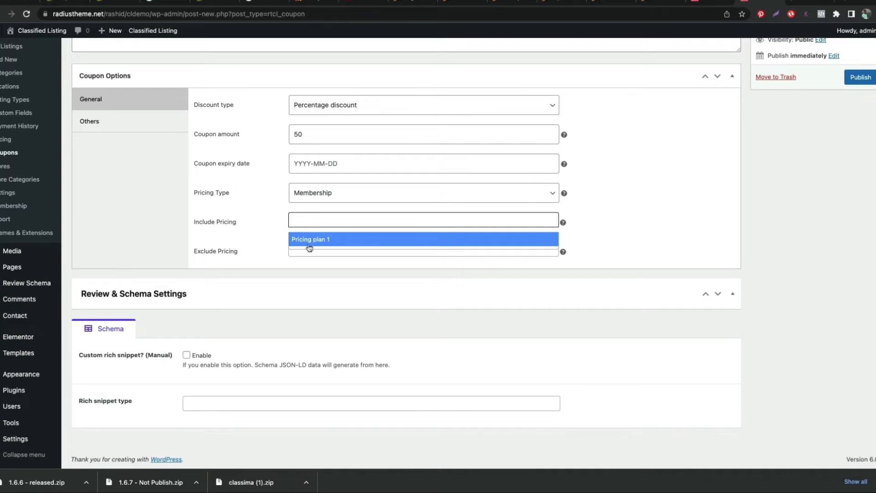
click(258, 239)
click(307, 248)
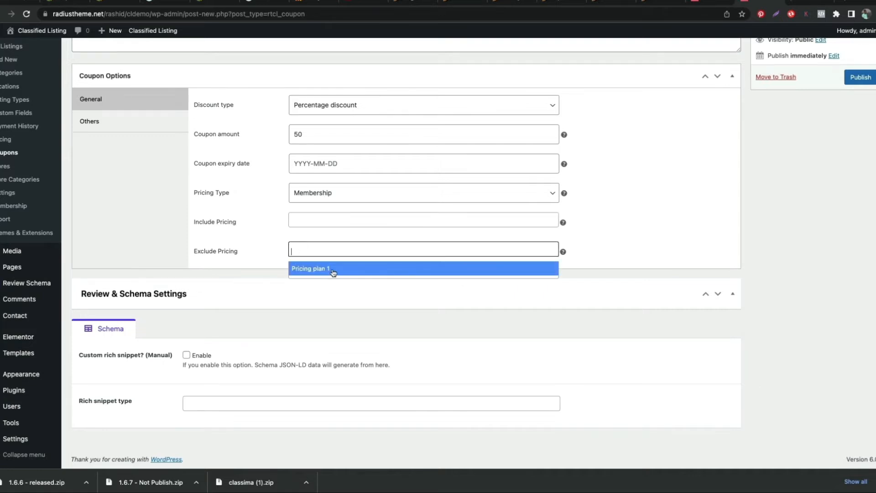
click(293, 237)
- Publish the new percentage discount coupon
scroll(351, 236, up, 5)
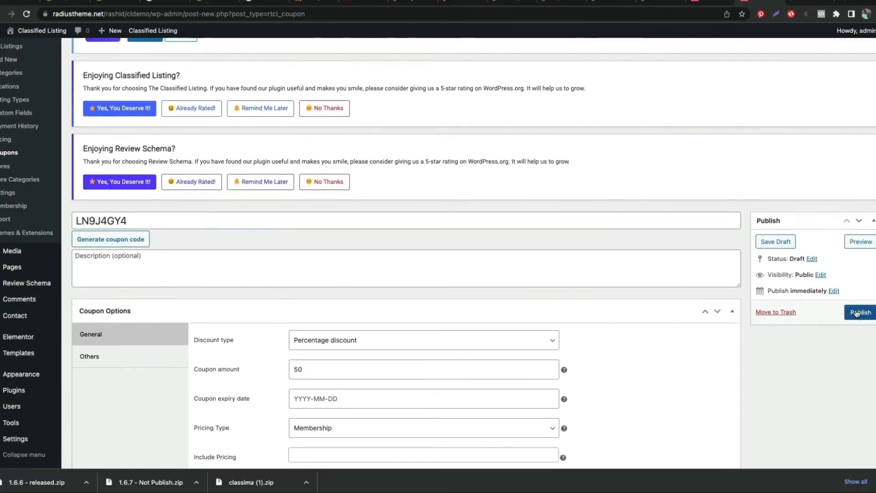
click(856, 313)
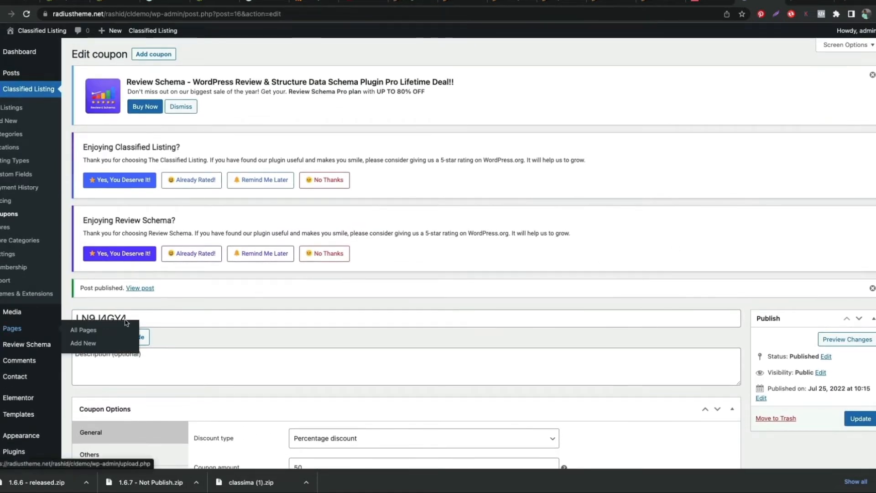
- Copy the generated coupon code from the published coupon's title
scroll(167, 310, down, 1)
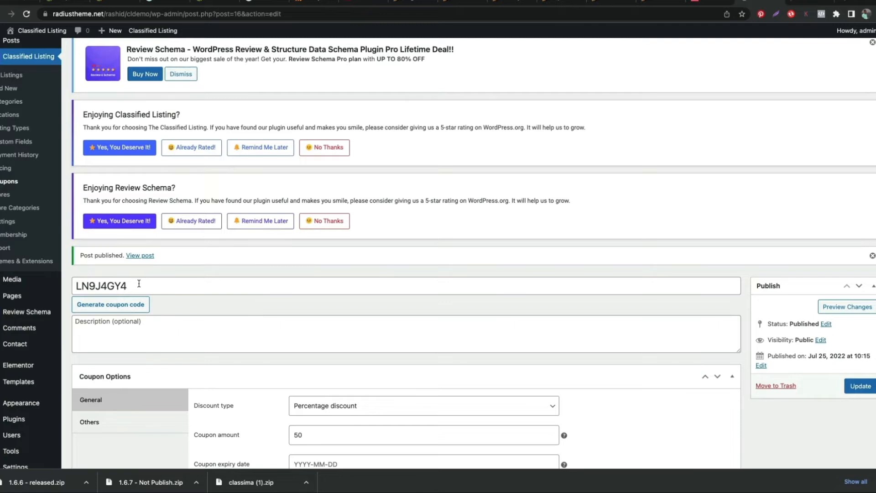
drag(137, 285, 71, 281)
right_click(124, 286)
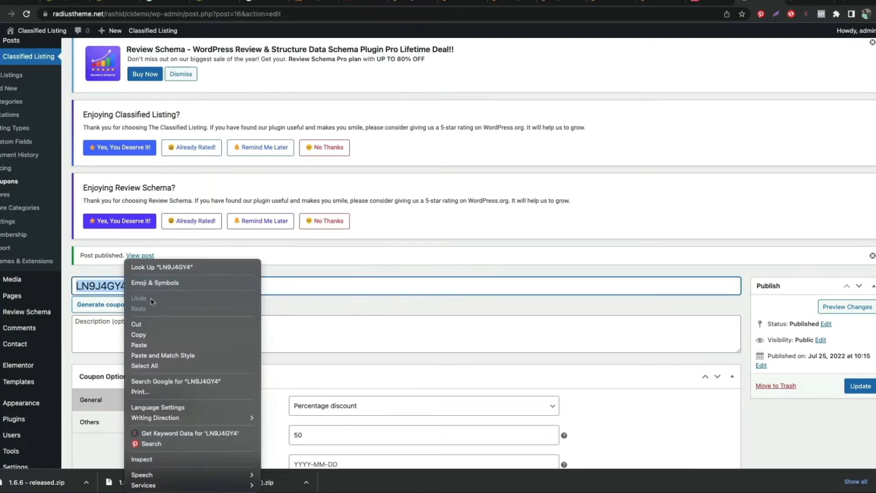
click(139, 332)
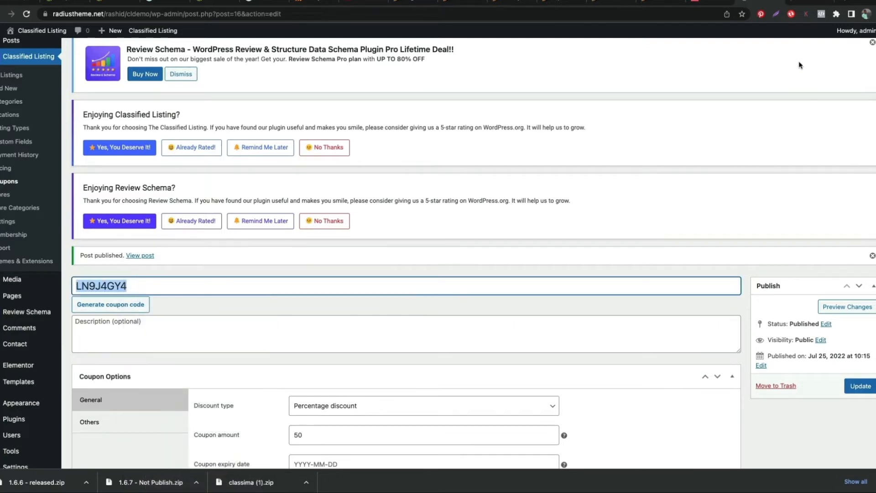
- Open the membership subscription checkout from My Account on the Classima site and check the price of Pricing plan 1
click(707, 2)
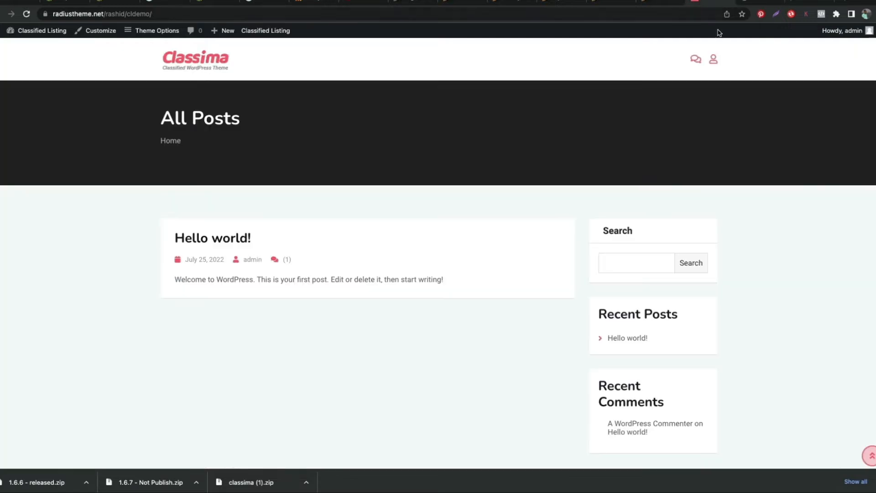
click(713, 60)
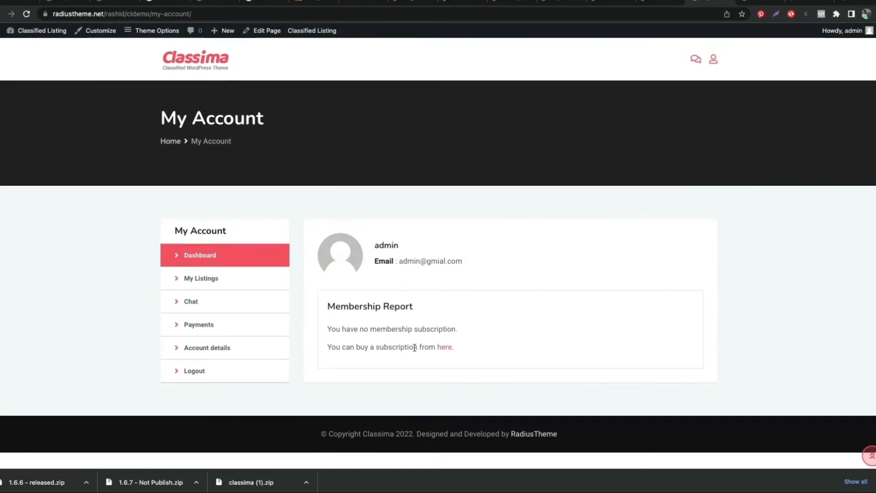
click(444, 347)
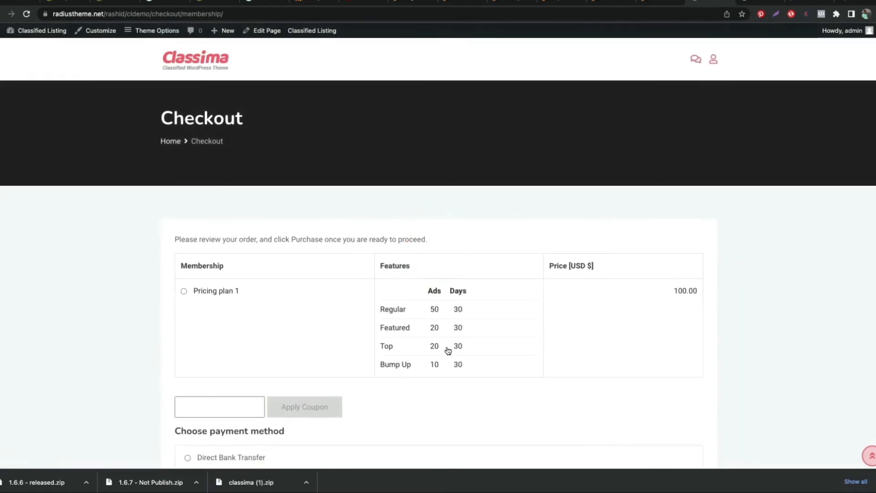
scroll(447, 350, down, 3)
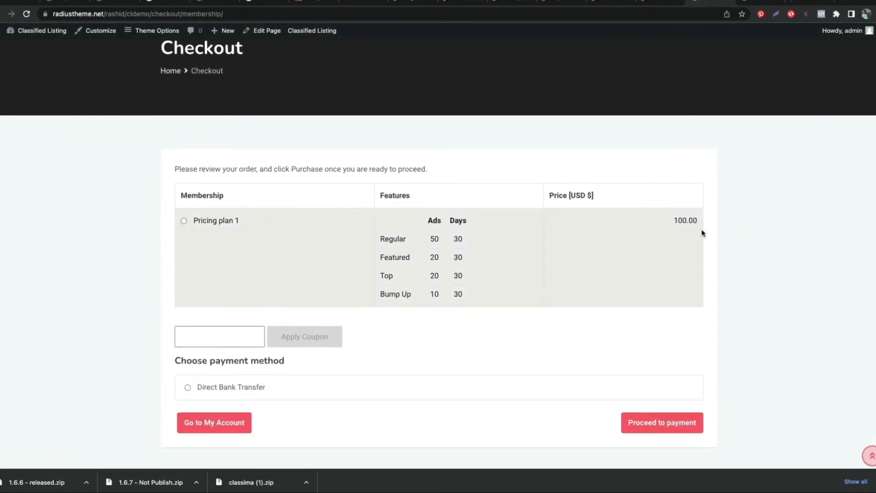
drag(669, 221, 708, 220)
click(710, 221)
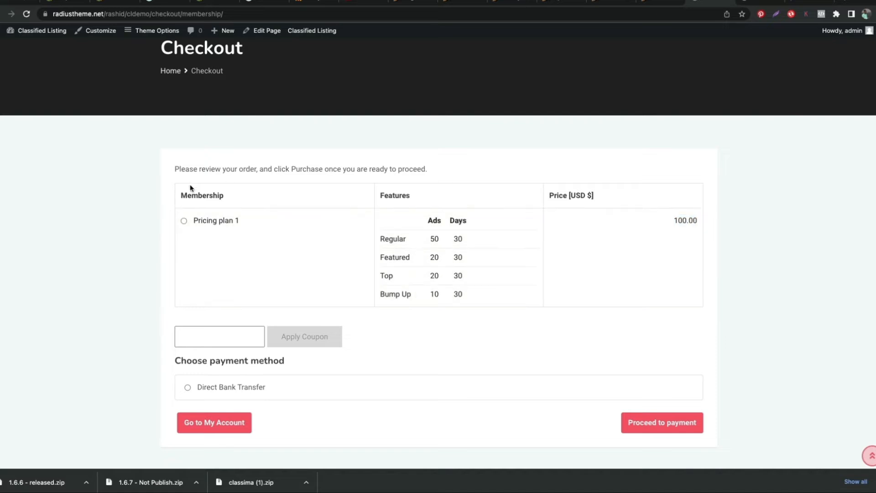
- Select Pricing plan 1, apply the copied coupon code to the order, and check the coupon deduction
click(183, 222)
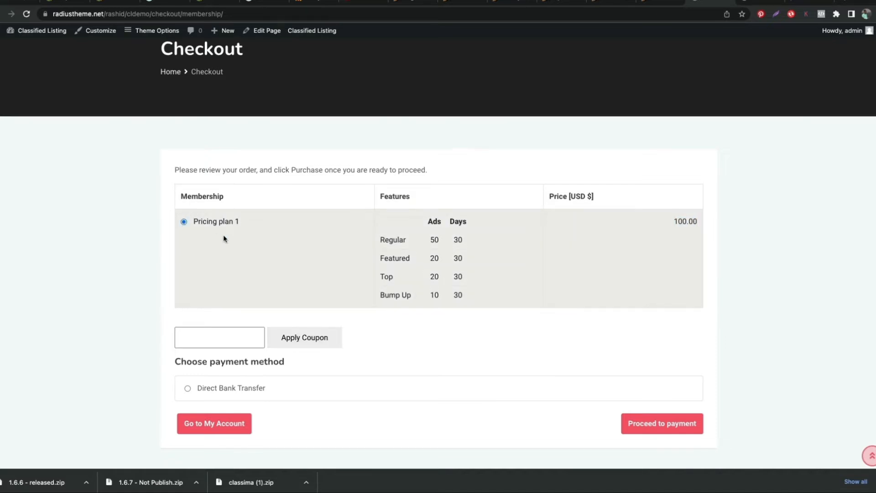
click(201, 331)
right_click(200, 337)
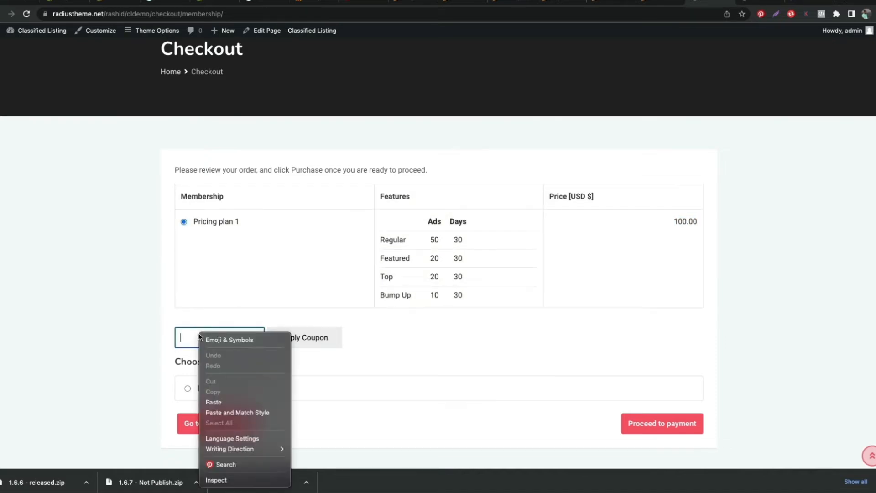
click(214, 401)
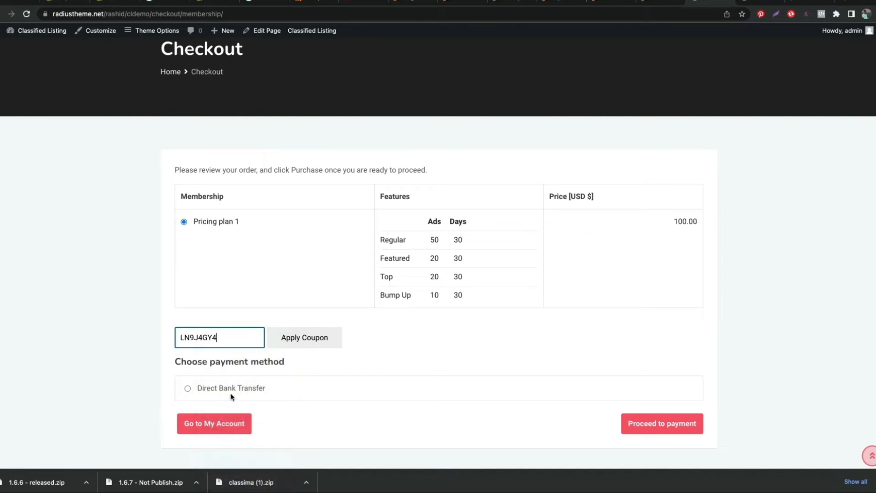
click(322, 340)
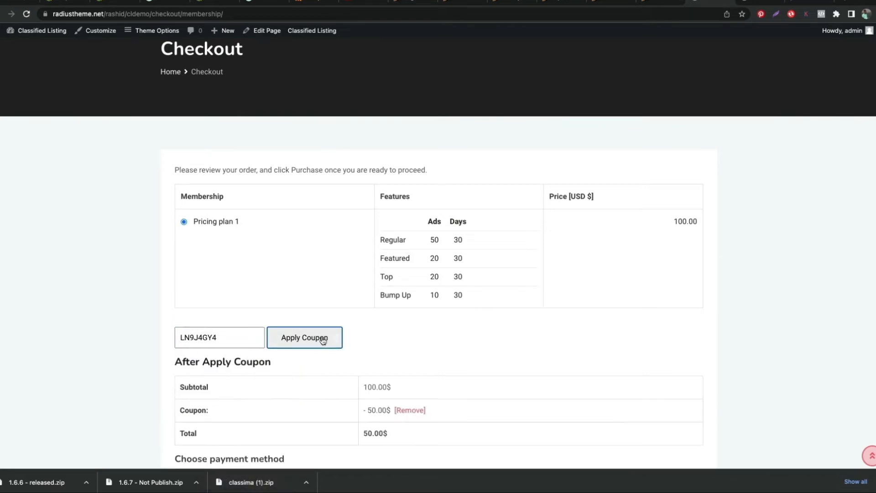
scroll(338, 328, down, 3)
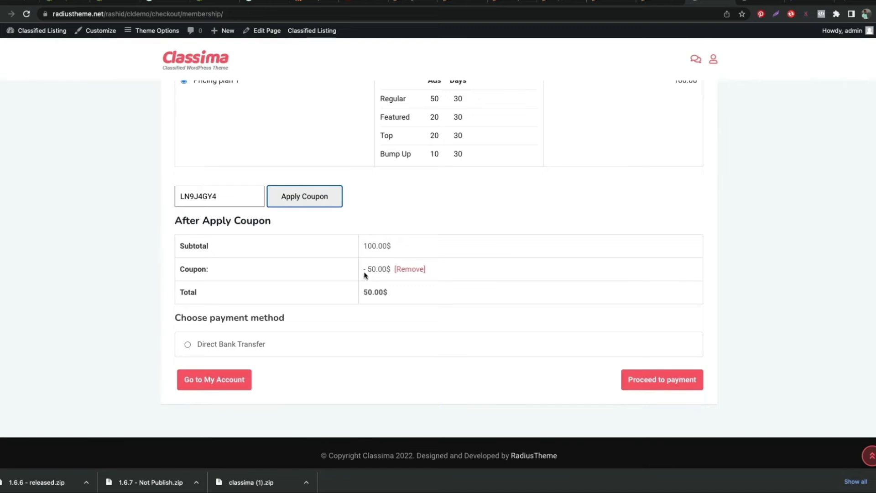
drag(365, 275, 387, 274)
click(336, 273)
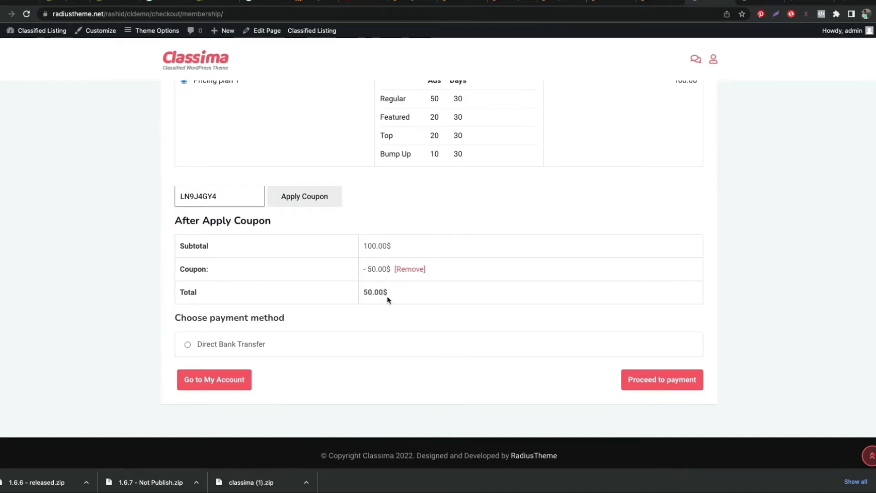
- Submit the membership order with Direct Bank Transfer as payment method and check the subtotal and discount on the payment receipt
click(204, 345)
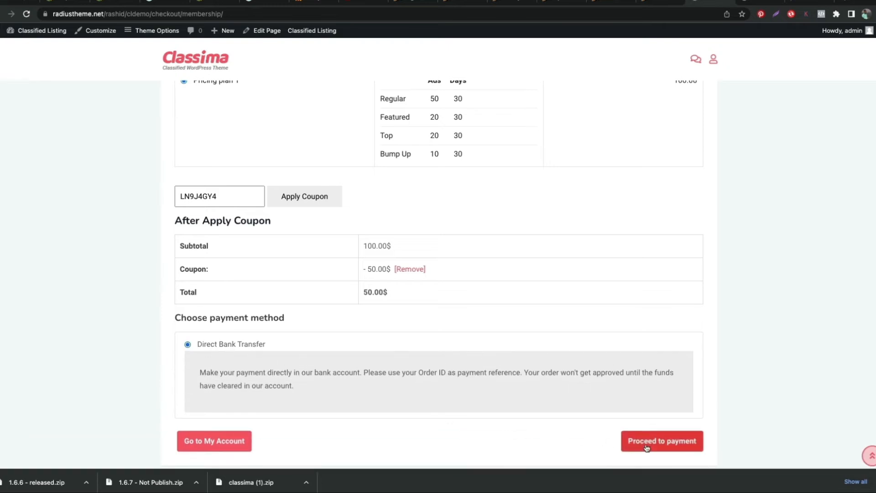
click(645, 445)
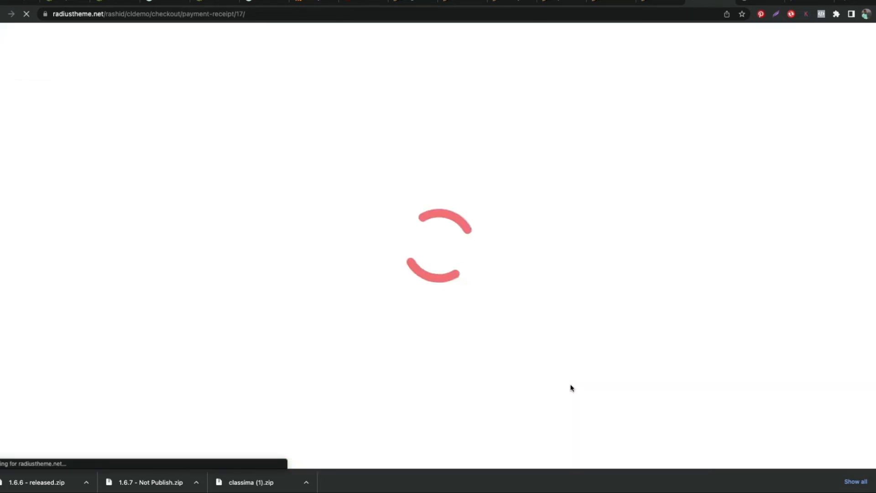
scroll(571, 389, down, 4)
scroll(570, 388, down, 4)
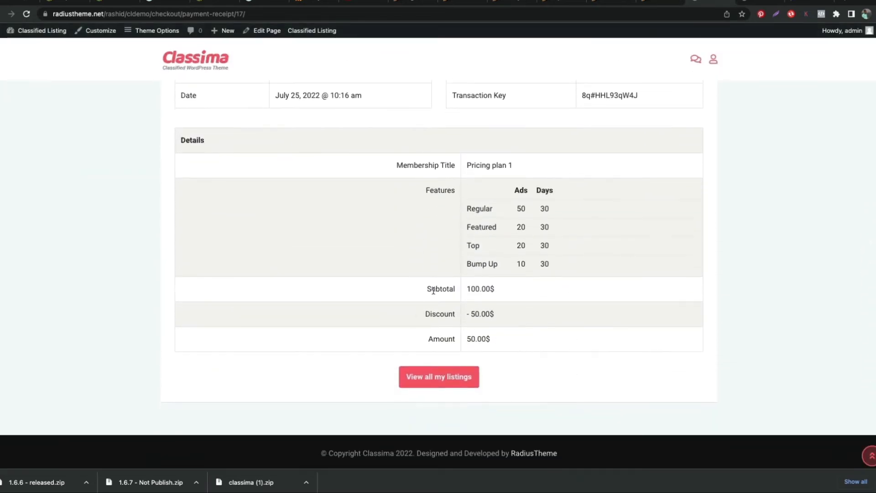
drag(476, 288, 502, 289)
click(459, 313)
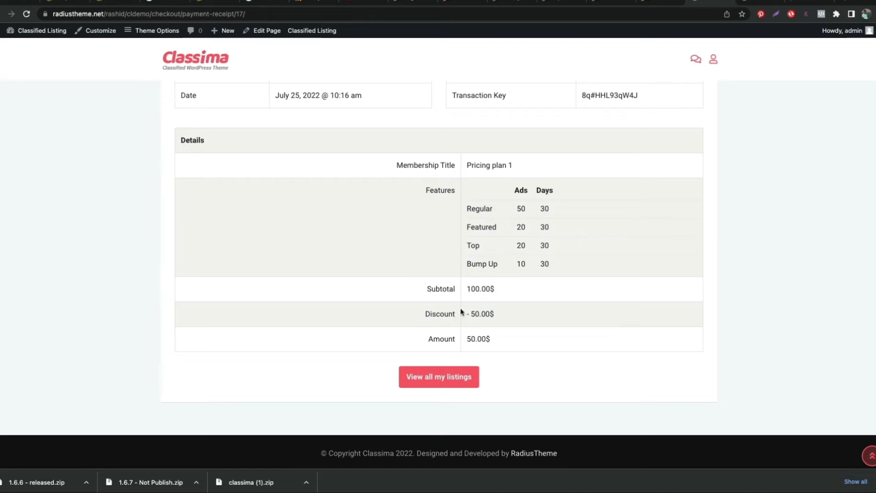
drag(469, 315, 508, 313)
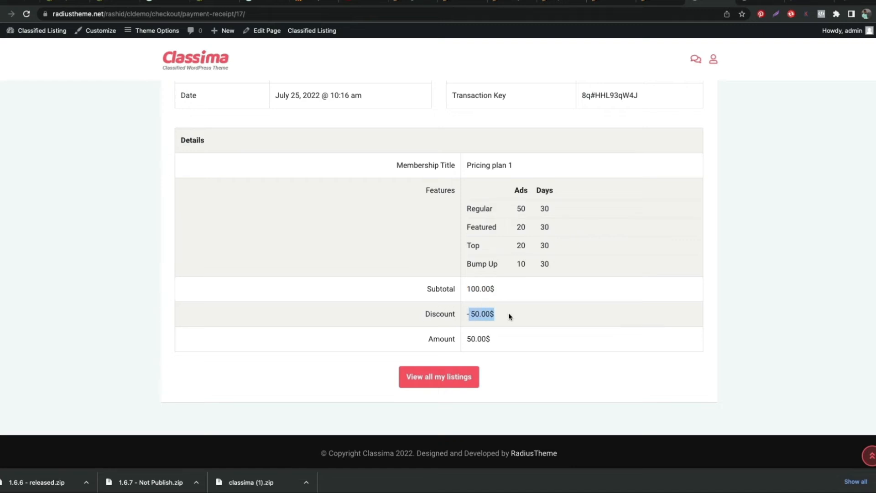
click(508, 313)
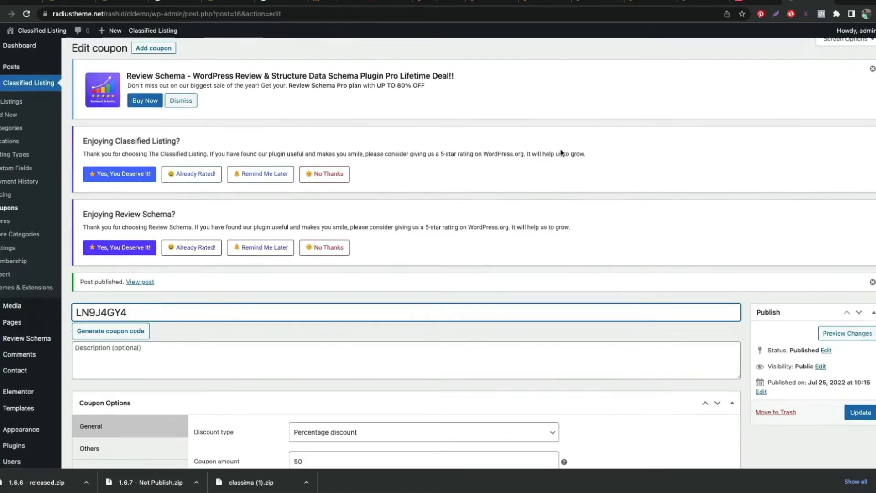
- Switch the existing coupon to Fixed discount with a coupon amount of 20, keeping the Membership pricing type, and update it
scroll(560, 151, down, 5)
scroll(560, 150, down, 1)
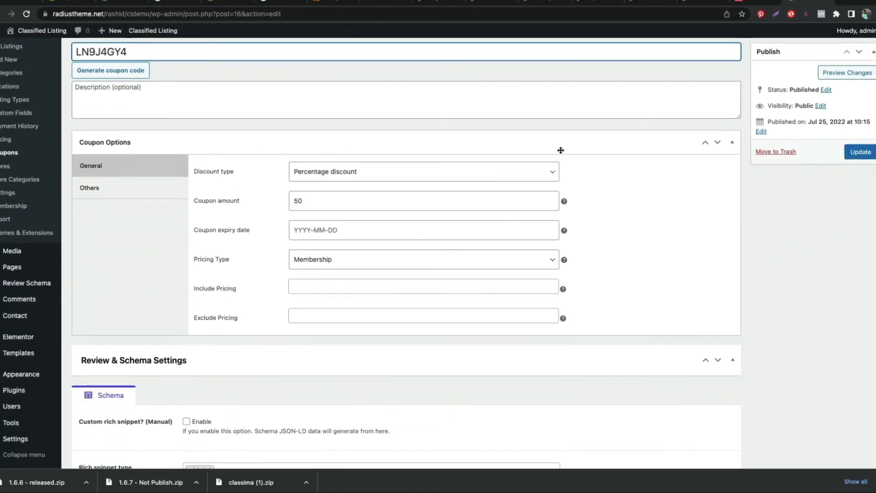
click(328, 175)
click(322, 160)
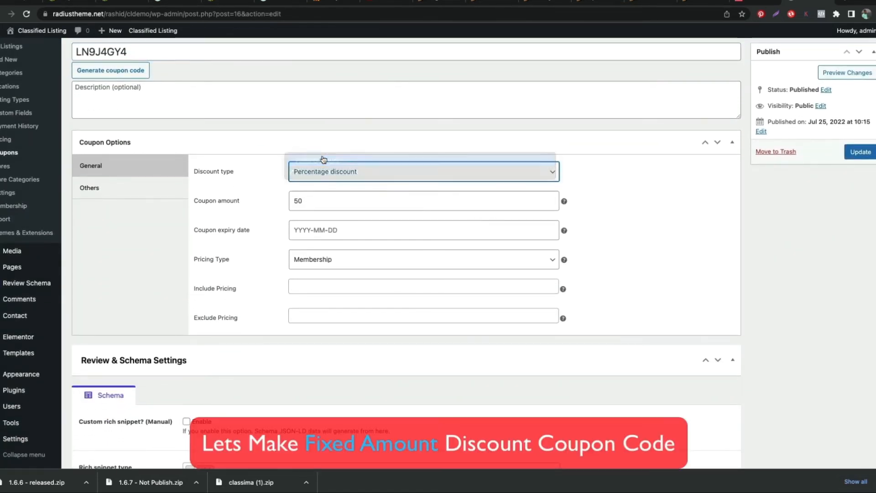
double_click(303, 200)
text(20)
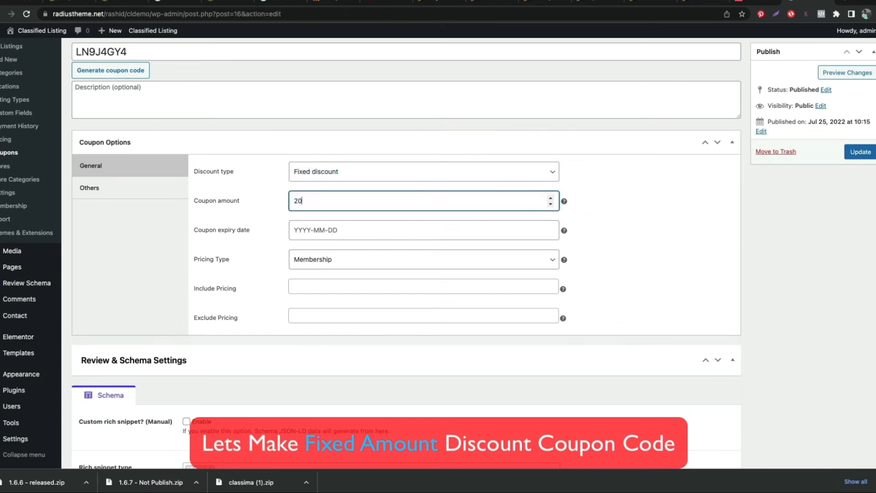
click(309, 260)
click(309, 259)
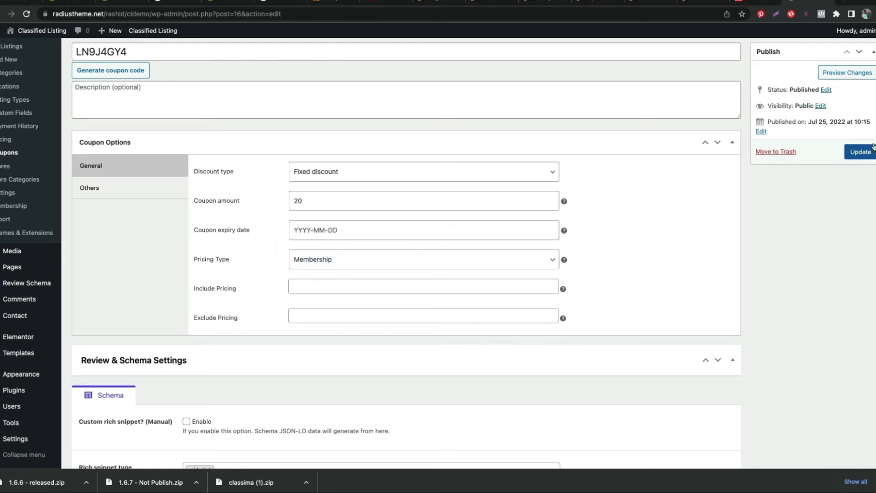
click(856, 154)
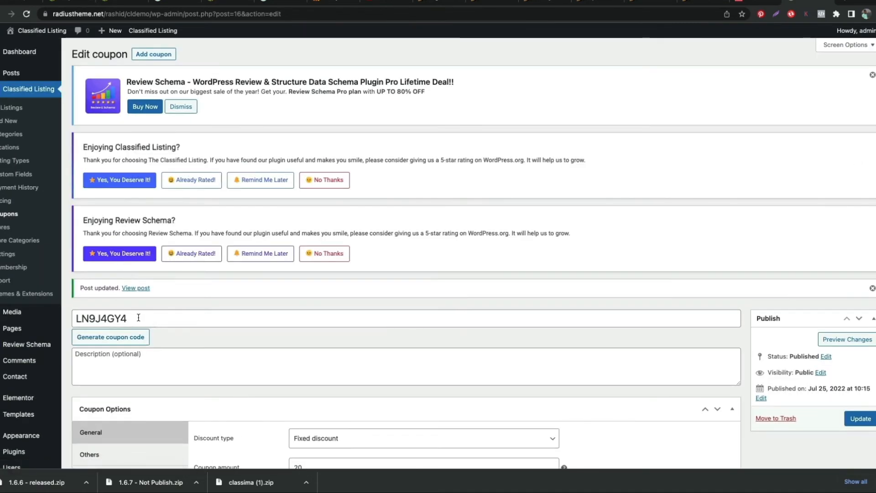
- Copy the updated coupon's code and reopen the membership subscription checkout from the site's My Account page
drag(138, 317, 68, 317)
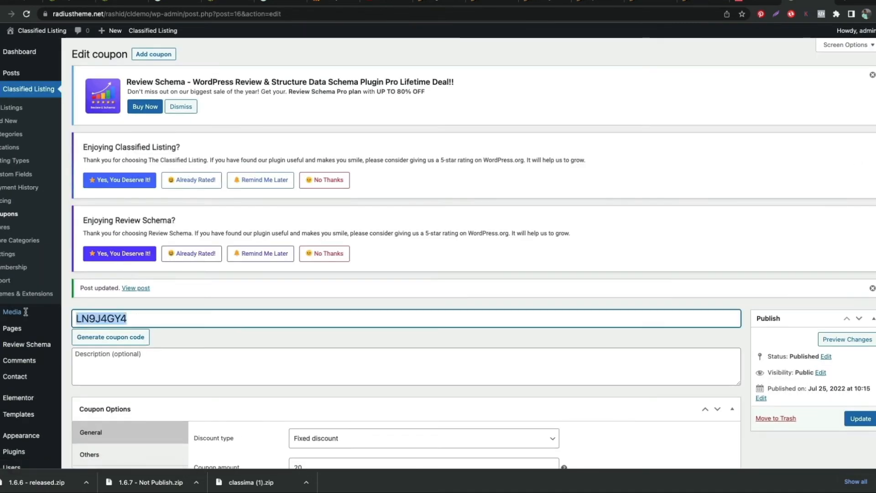
right_click(114, 318)
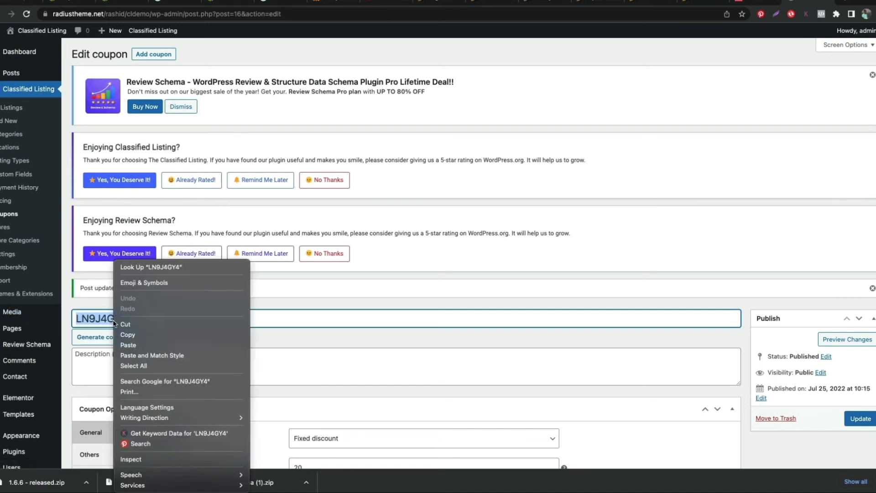
click(137, 334)
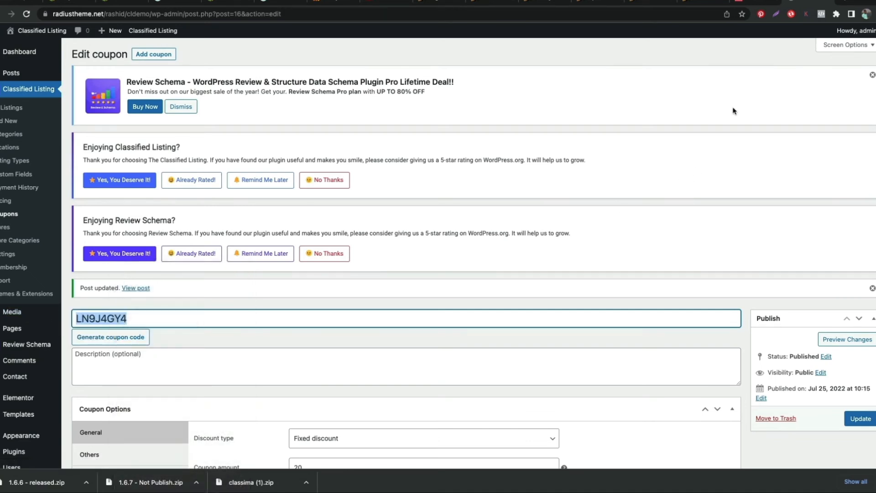
click(751, 1)
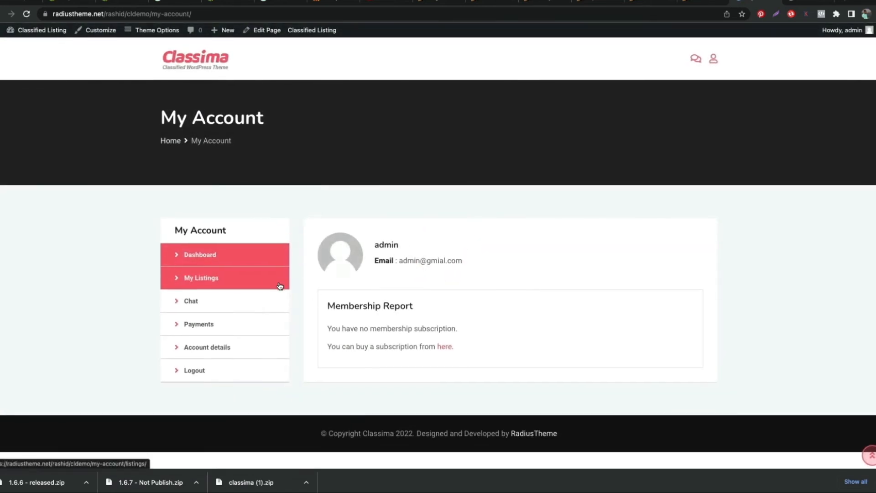
click(445, 348)
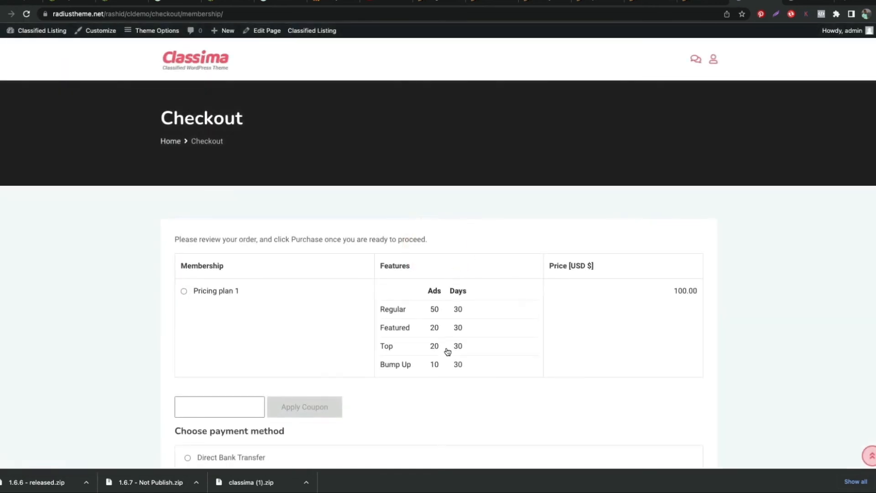
- Apply the copied fixed-discount coupon code to Pricing plan 1 at checkout and check the amount deducted
scroll(447, 351, down, 3)
click(234, 301)
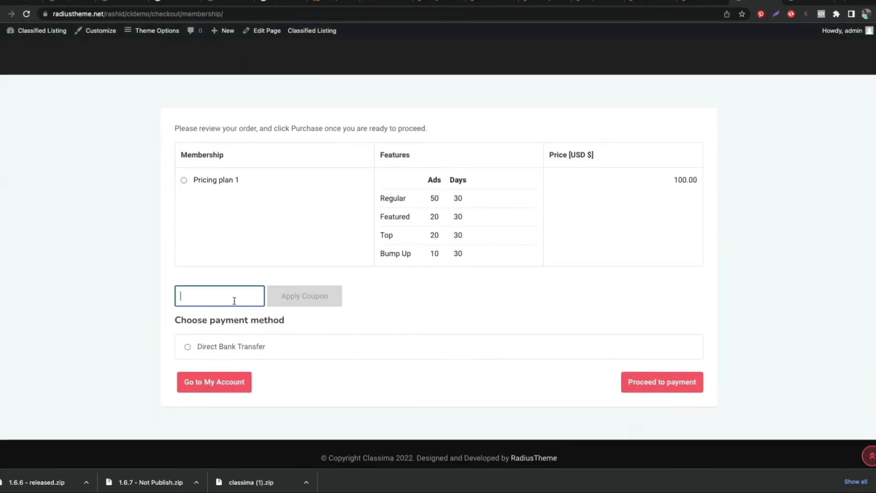
key(ctrl+v)
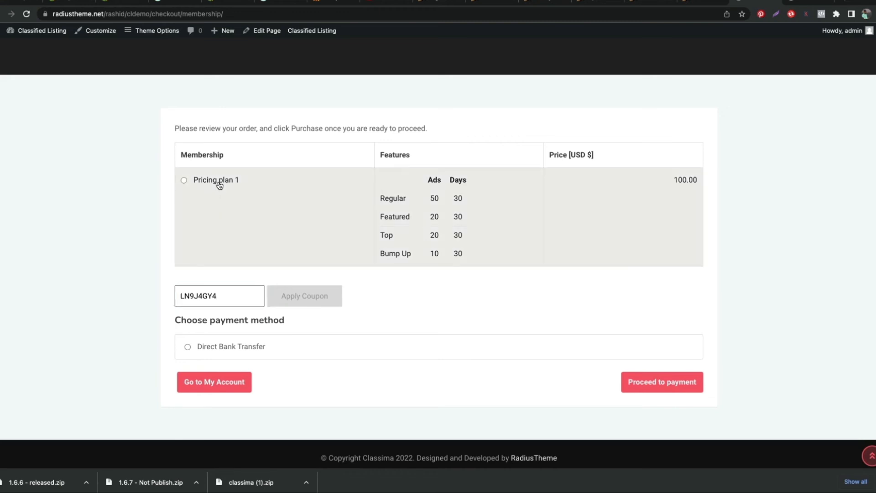
click(217, 181)
click(312, 299)
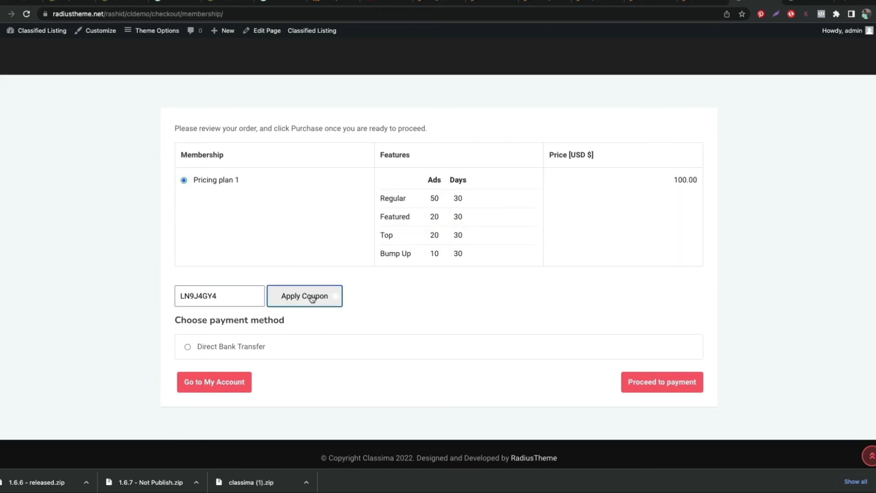
scroll(312, 299, down, 3)
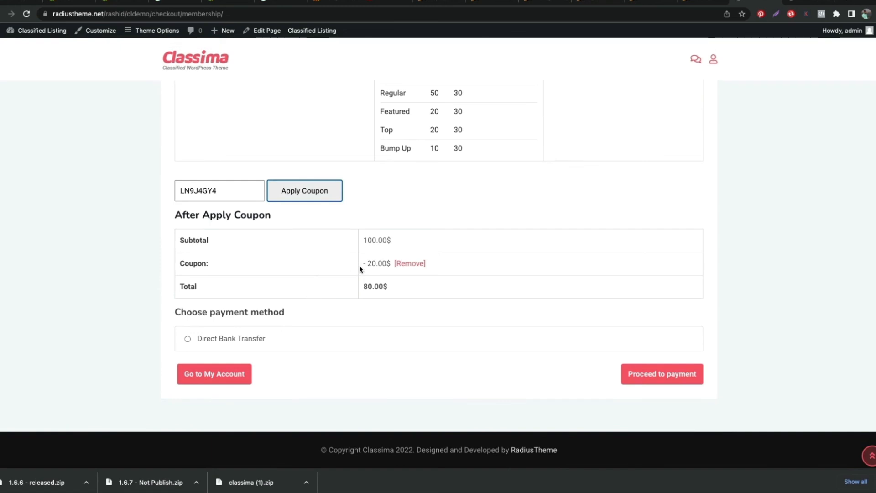
drag(360, 263, 391, 259)
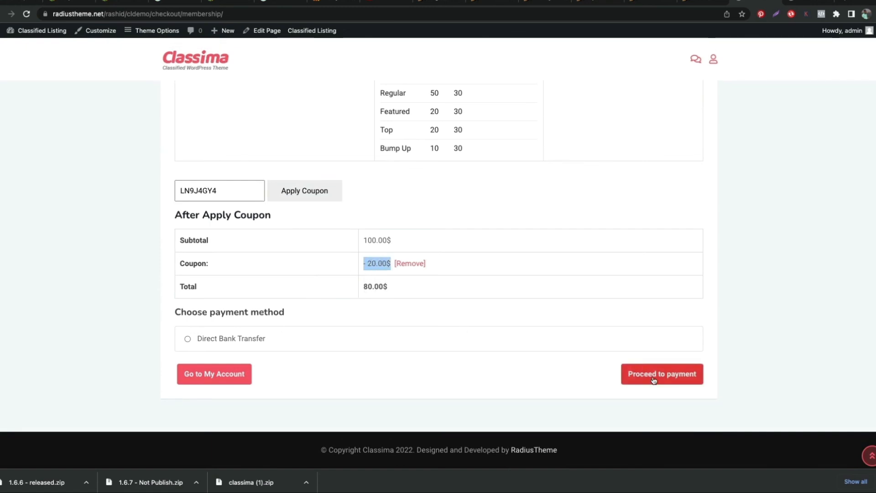
- Submit the discounted Pricing plan 1 order with Direct Bank Transfer and check the subtotal, discount and final amount on the payment receipt
click(261, 341)
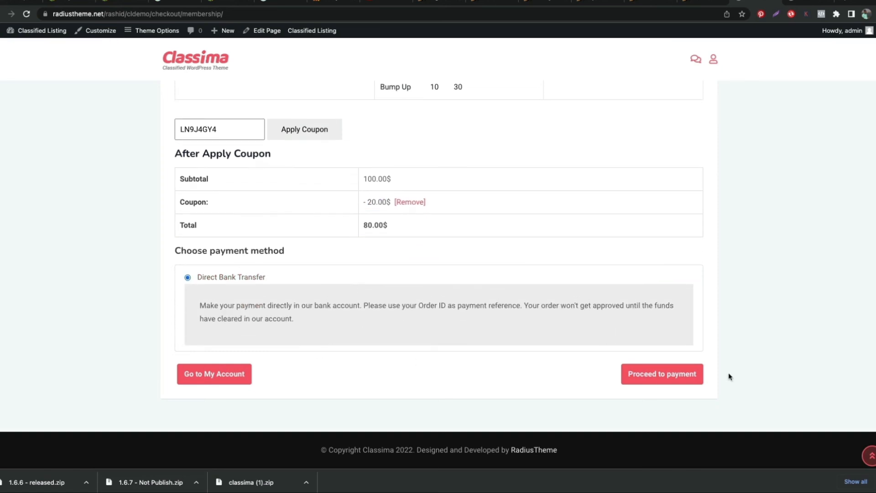
click(664, 377)
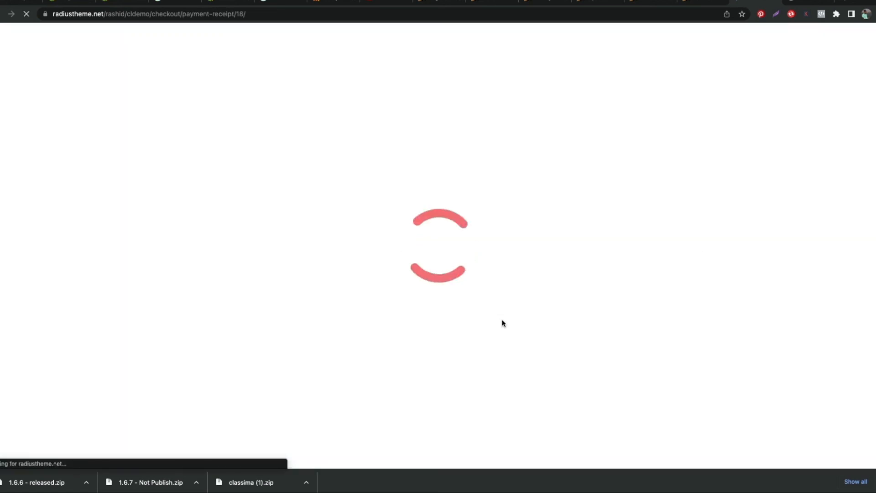
scroll(502, 323, down, 7)
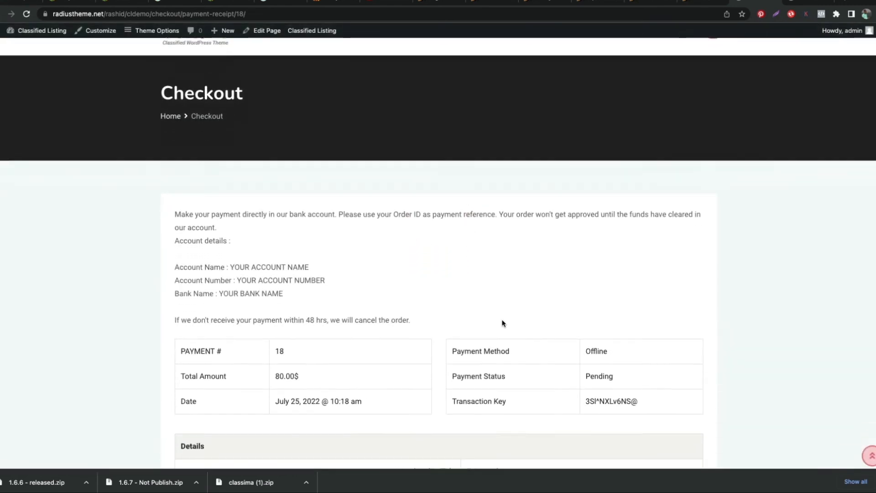
scroll(502, 323, down, 1)
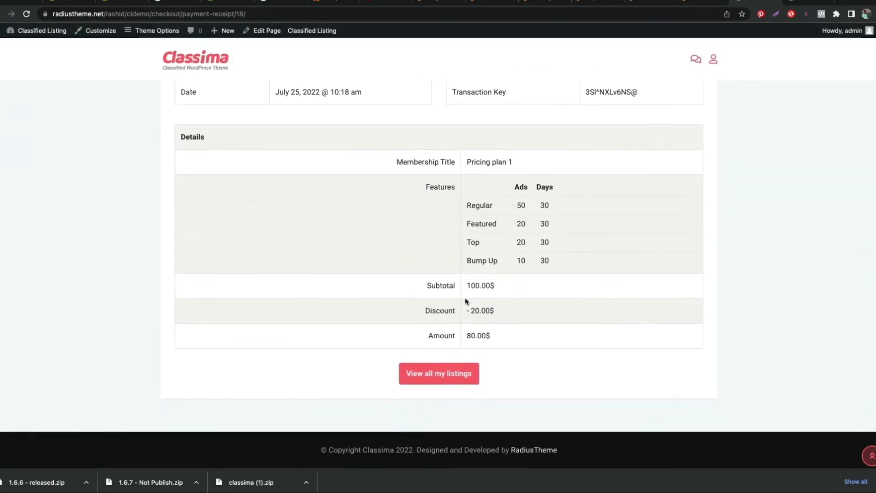
drag(465, 289, 524, 293)
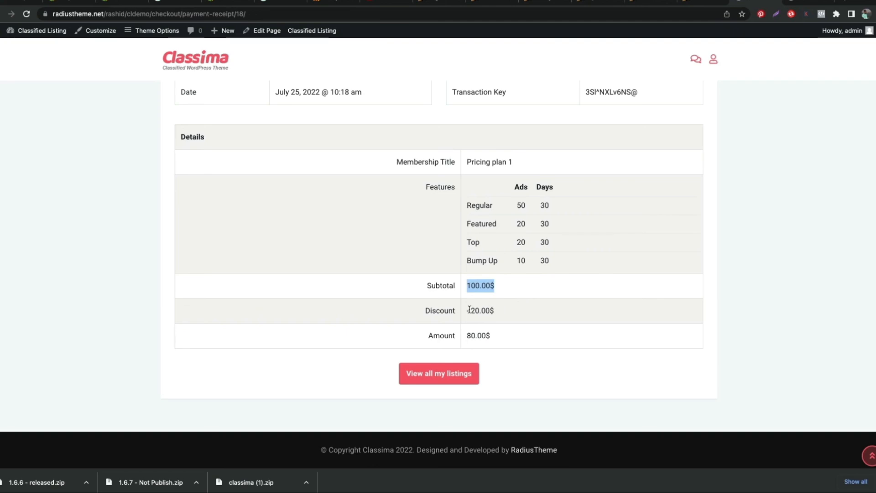
drag(469, 311, 511, 314)
drag(463, 337, 514, 337)
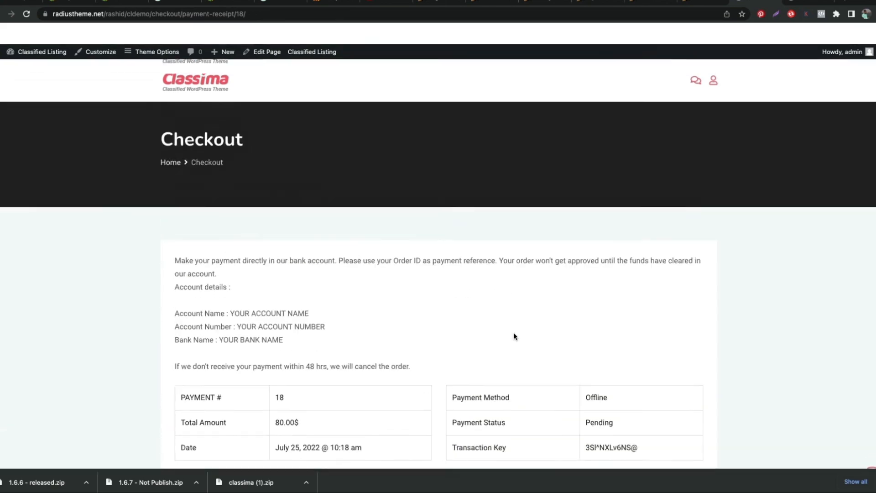
scroll(514, 337, down, 1)
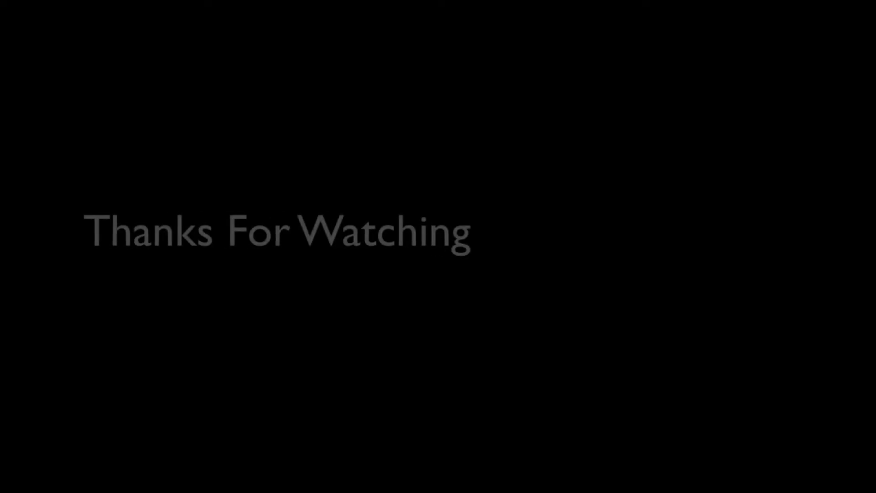